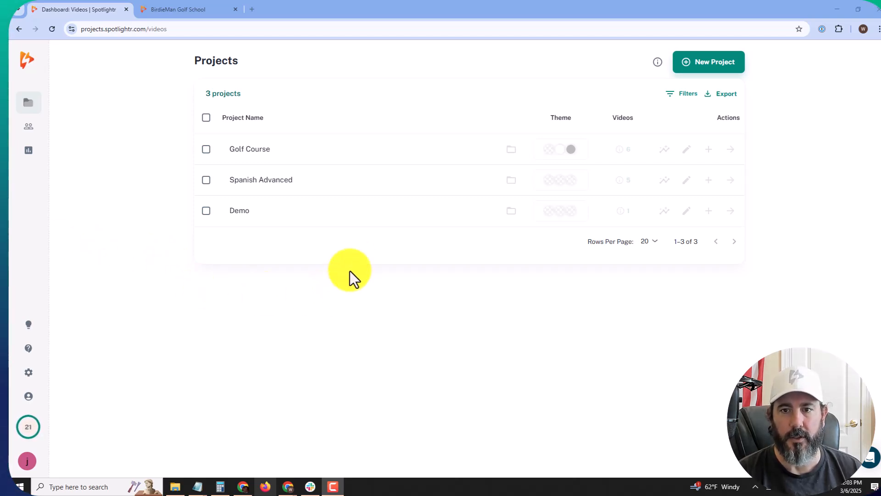
Step: Open the Golf Course project to list BirdieMan Golf School and New BirdieMan Golf School
click(431, 155)
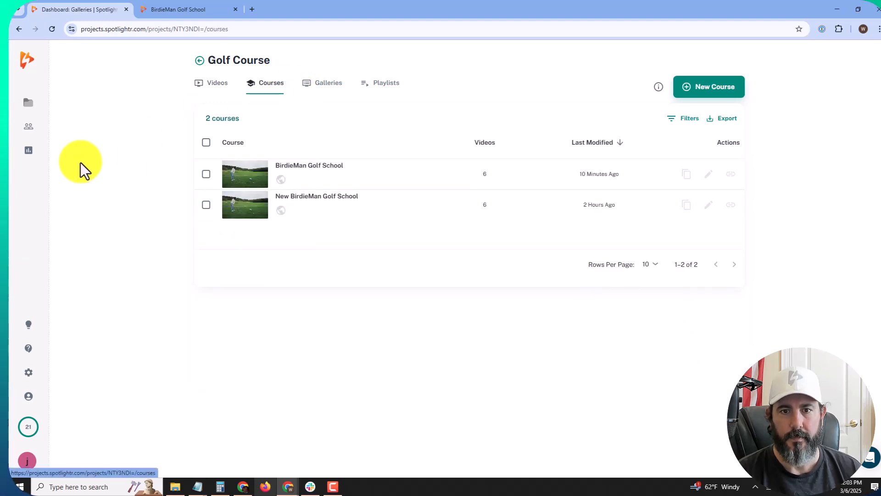
Step: Open BirdieMan Golf School for editing, preview its watch page's title and description, then return to the editor
click(391, 181)
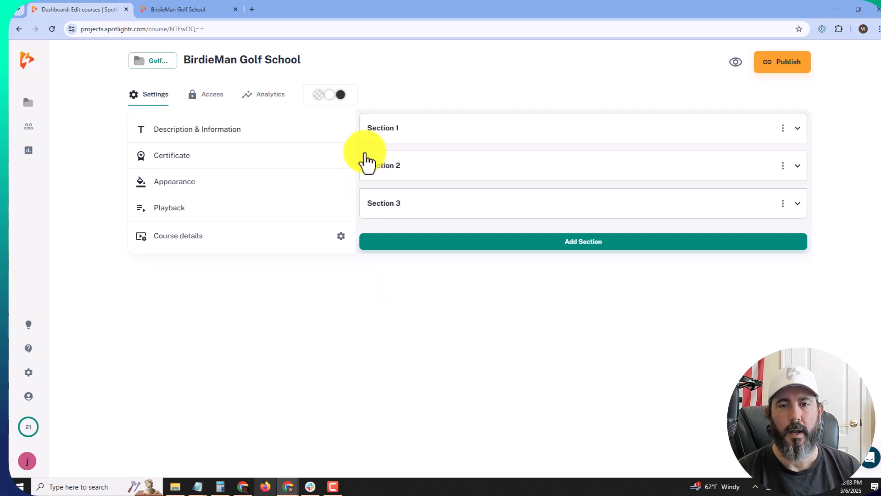
click(737, 63)
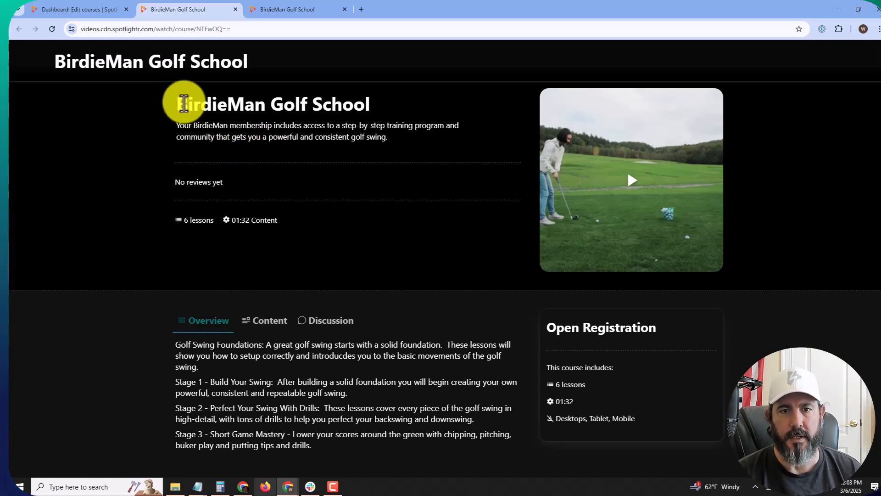
drag(184, 104, 340, 99)
click(246, 134)
drag(180, 125, 339, 137)
click(338, 137)
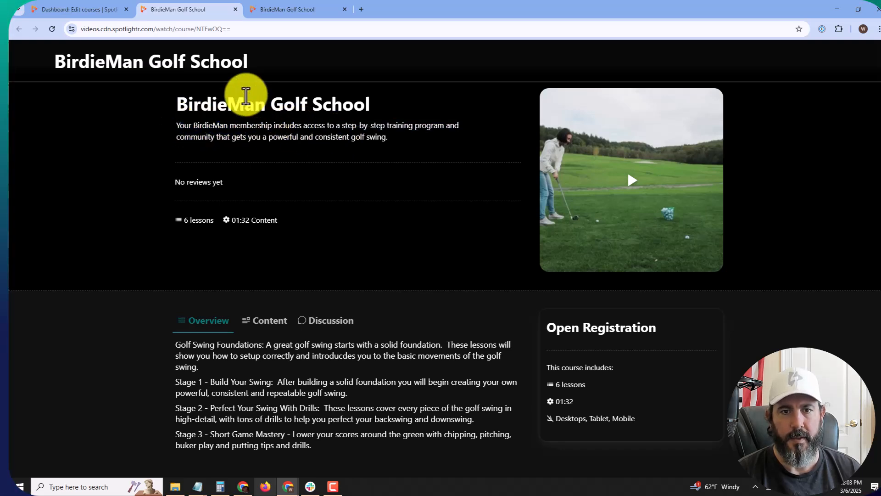
click(94, 28)
click(95, 11)
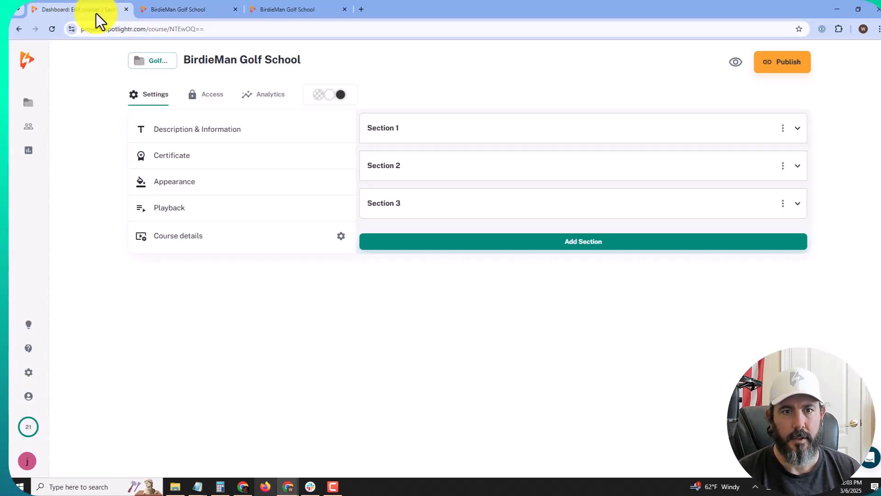
click(202, 131)
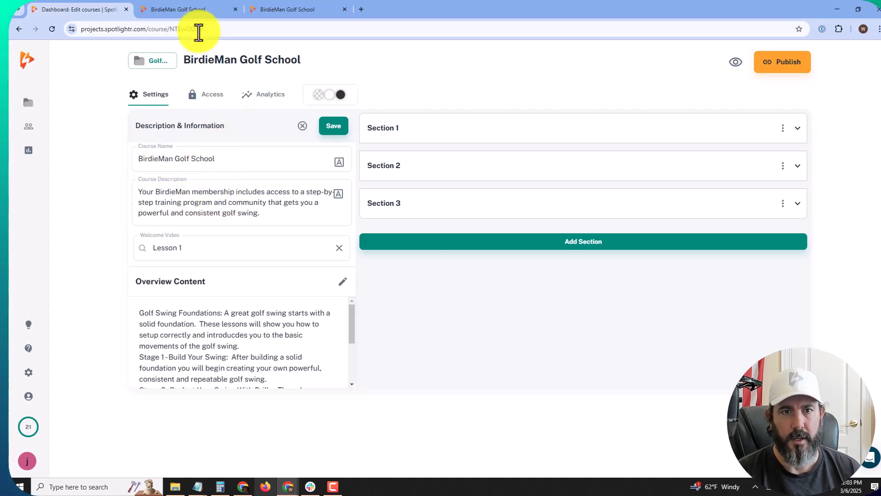
click(194, 13)
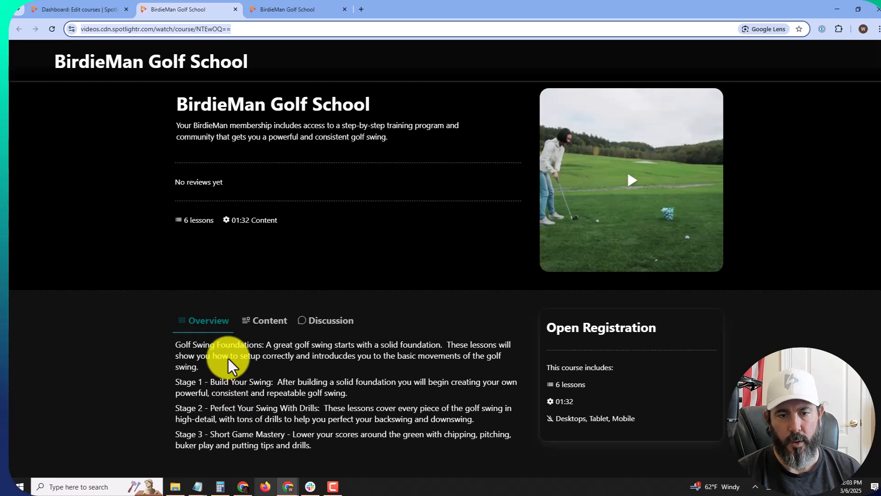
click(85, 9)
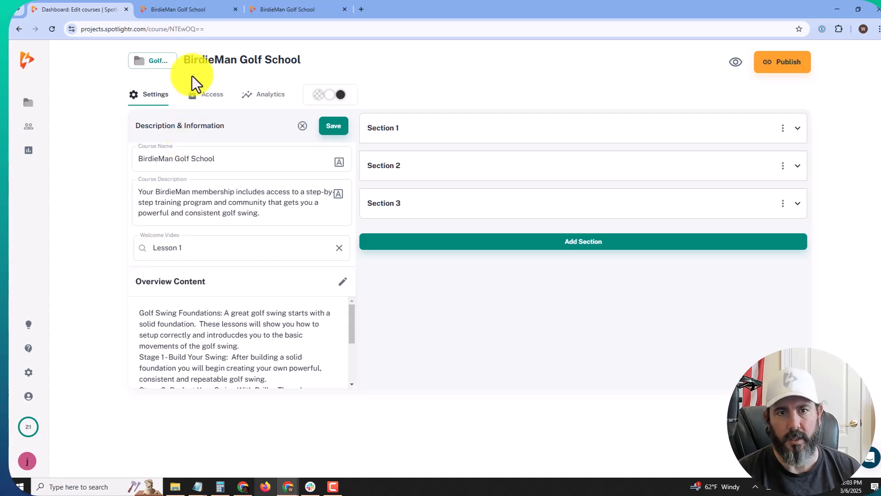
click(197, 13)
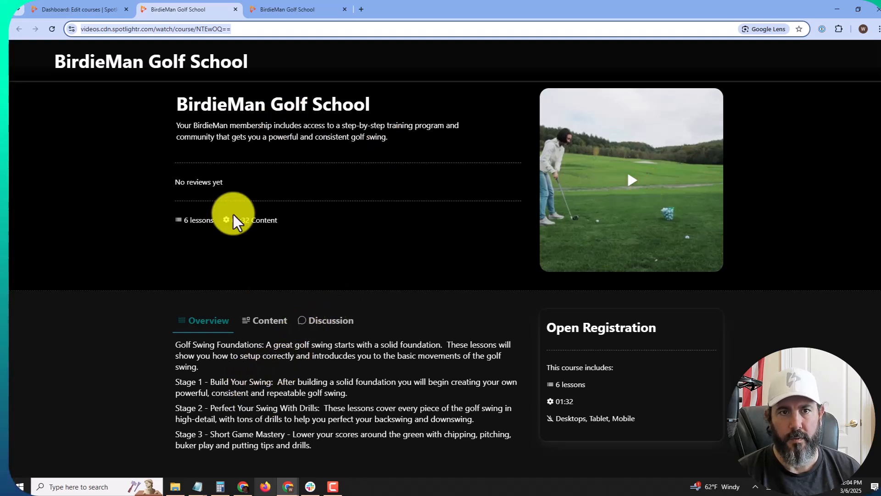
click(111, 10)
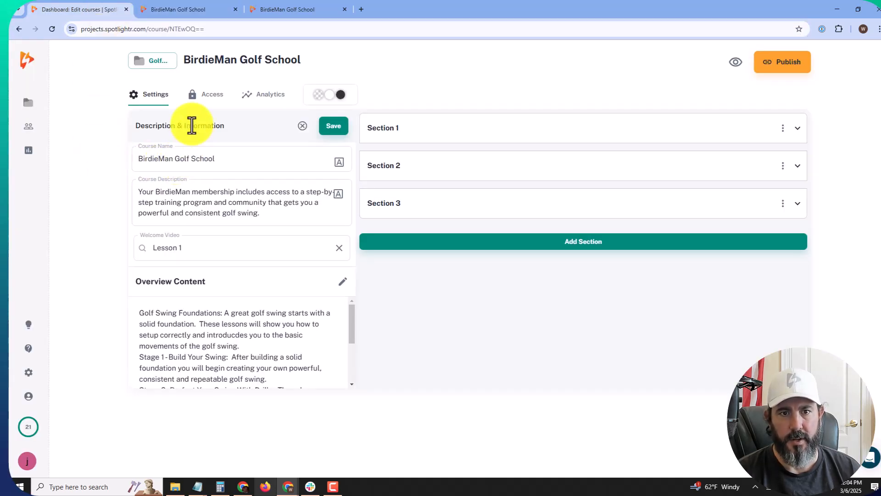
click(300, 130)
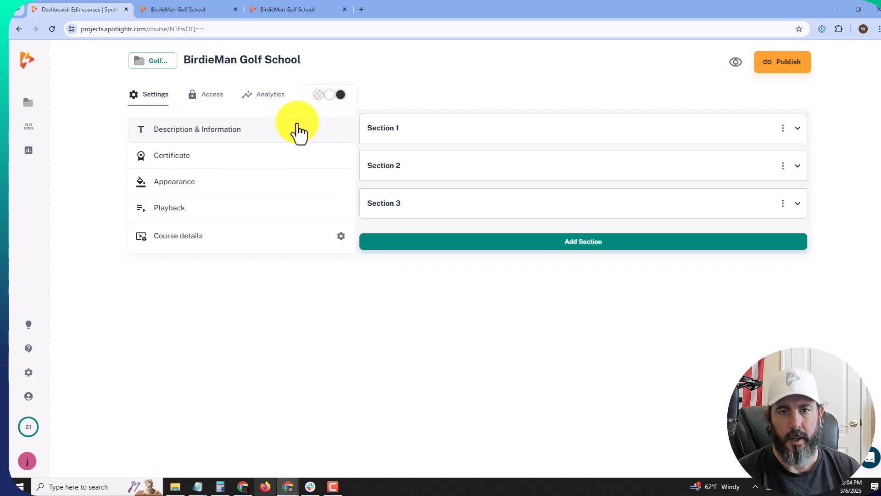
click(195, 133)
Step: Close the description settings and expand, then collapse, Sections 1, 2 and 3 to review their lessons
click(302, 128)
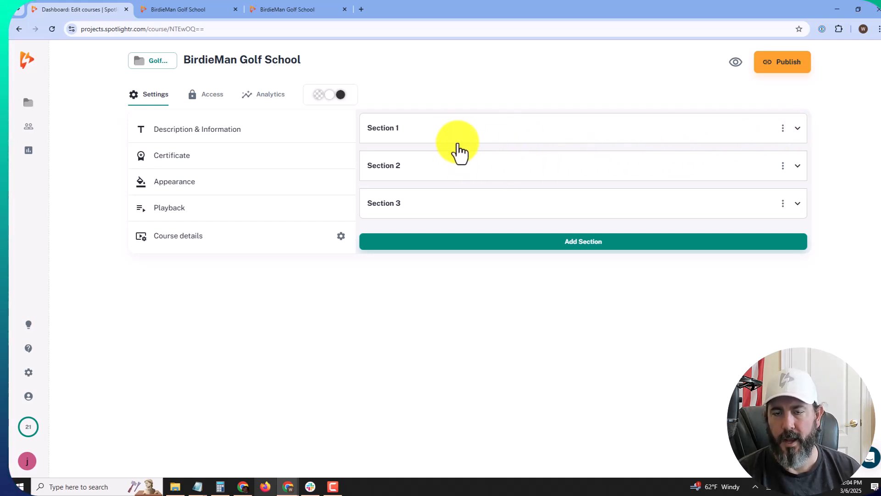
click(797, 128)
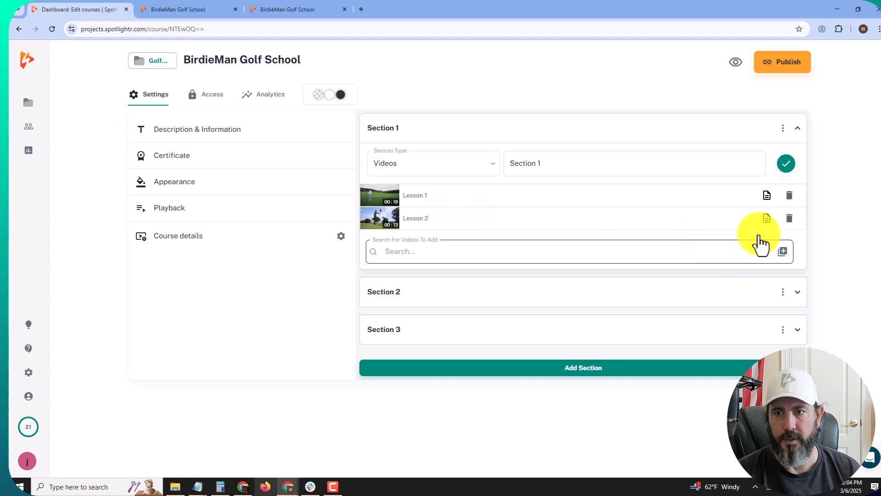
click(797, 128)
click(798, 174)
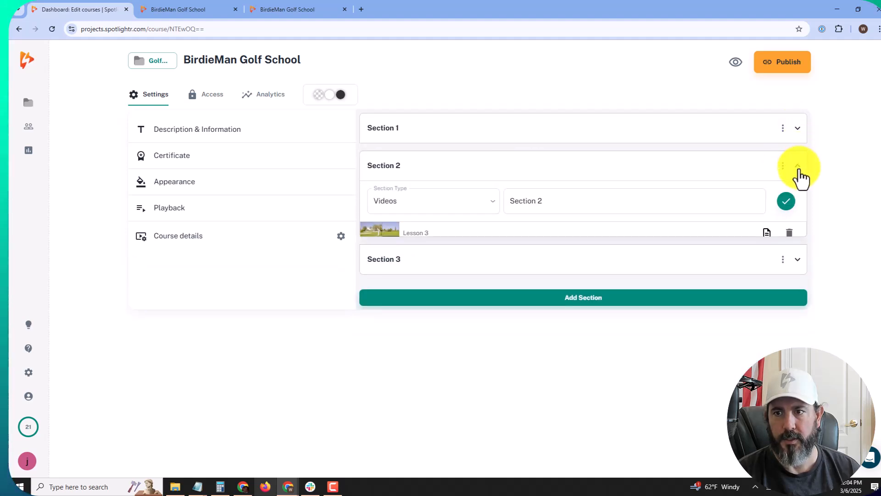
click(799, 177)
click(799, 214)
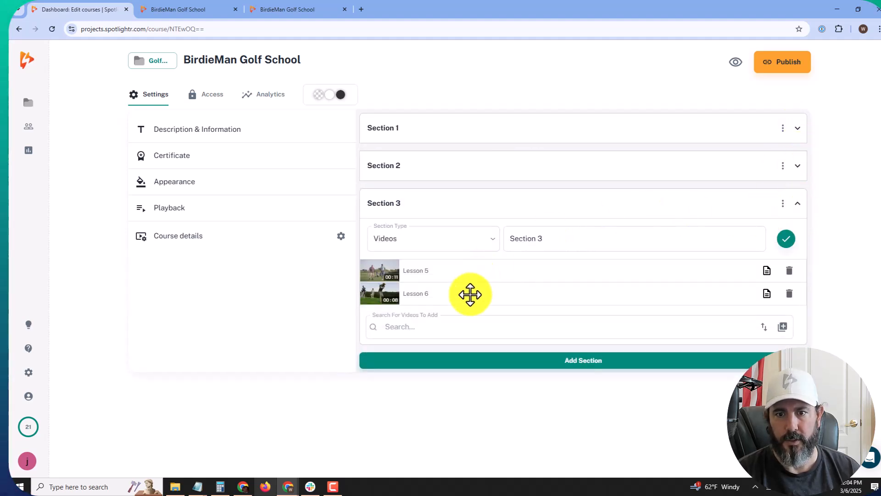
click(799, 205)
Step: On the learner preview, browse the Content list of sections and lessons, then go back to the editor
click(221, 9)
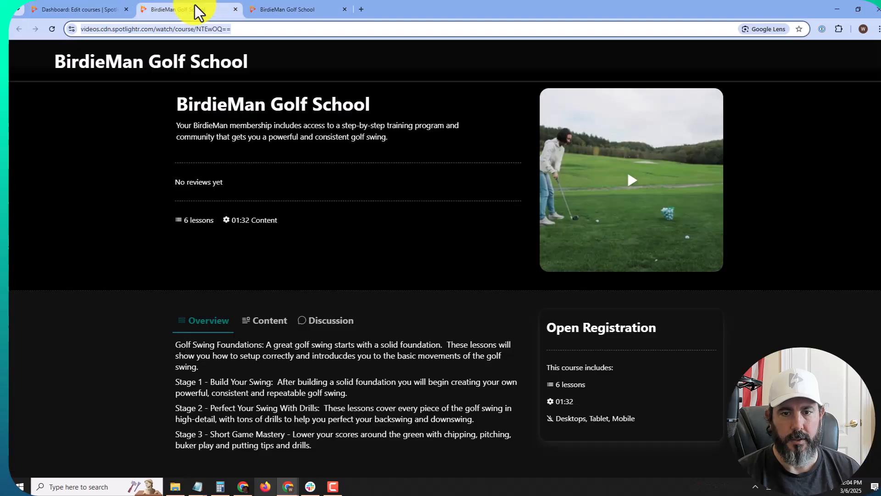
scroll(165, 271, down, 1)
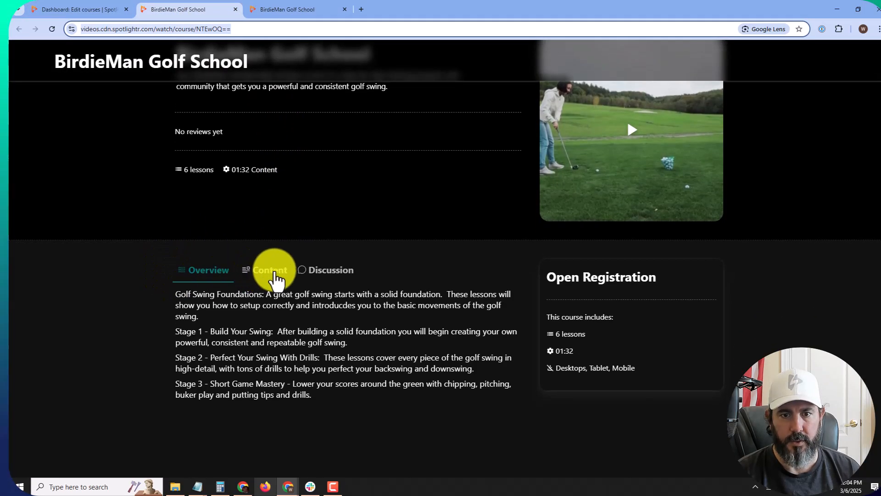
click(272, 277)
scroll(266, 277, down, 2)
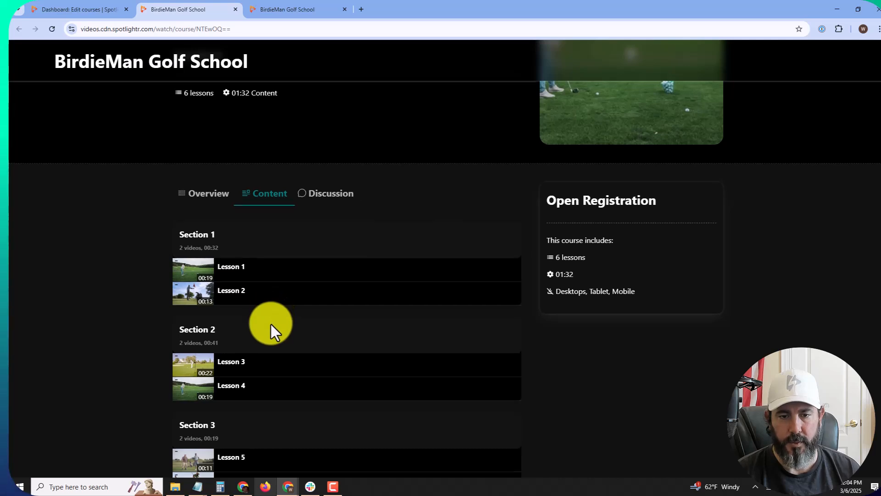
scroll(271, 324, down, 1)
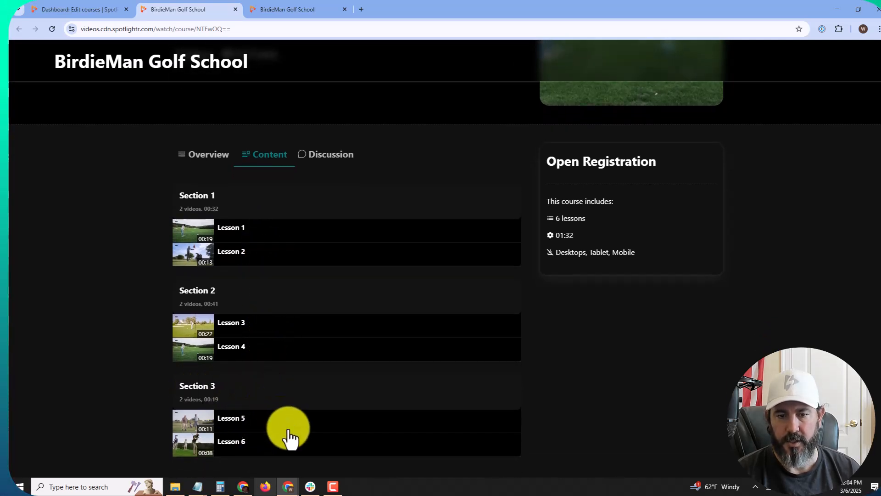
scroll(360, 374, up, 3)
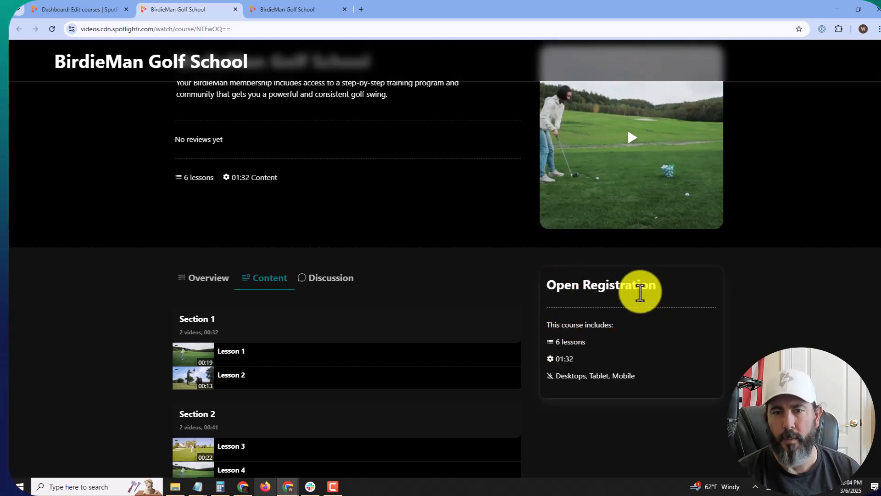
scroll(641, 291, up, 1)
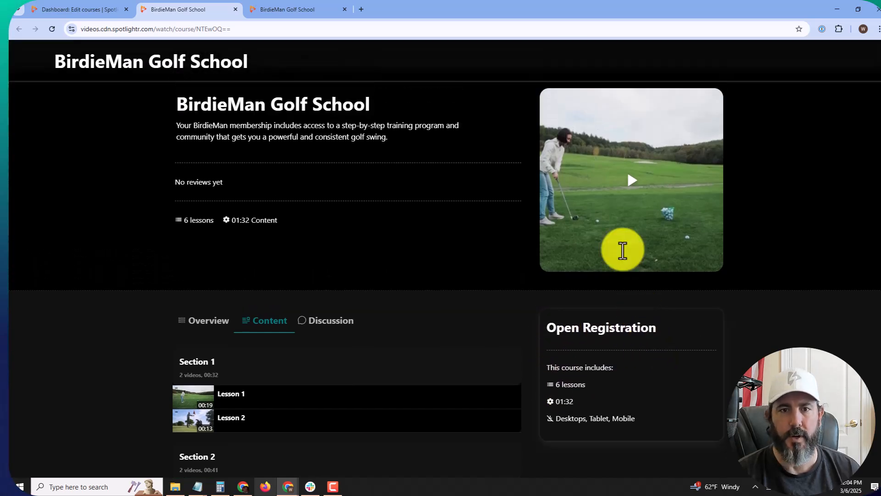
click(97, 10)
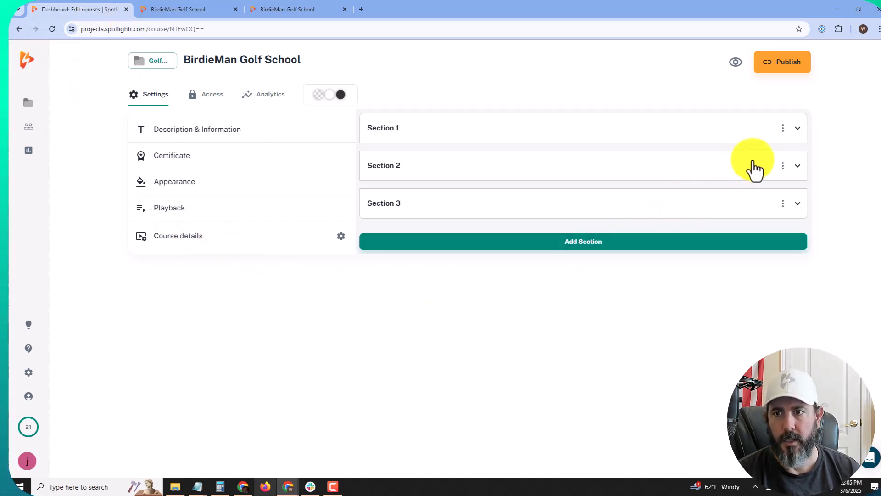
Step: Rename Section 1 to 'Section 1 - Fundamentals of Golf' and bring up Lesson 1's details
click(799, 132)
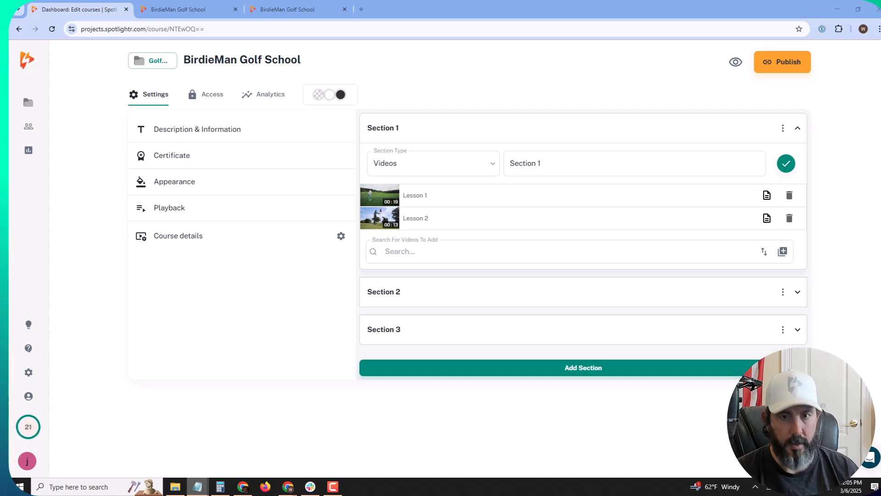
click(554, 164)
text(- Fundamentals of Golf)
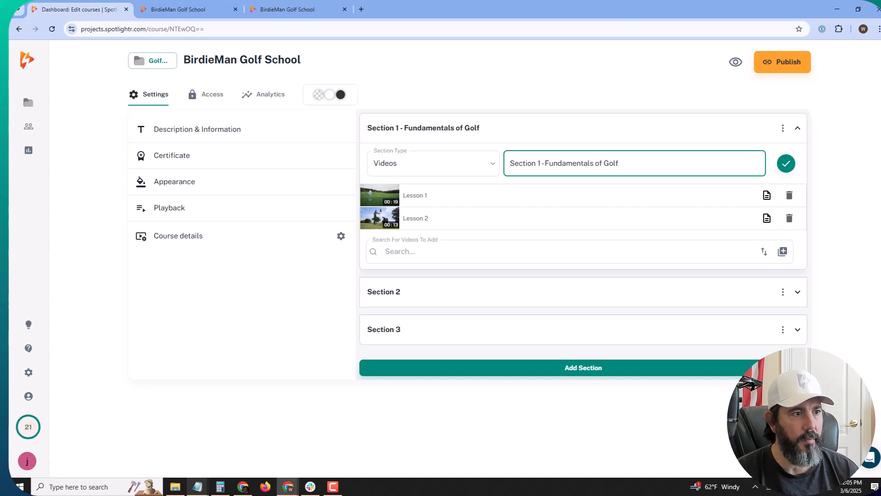
key(alt+Tab)
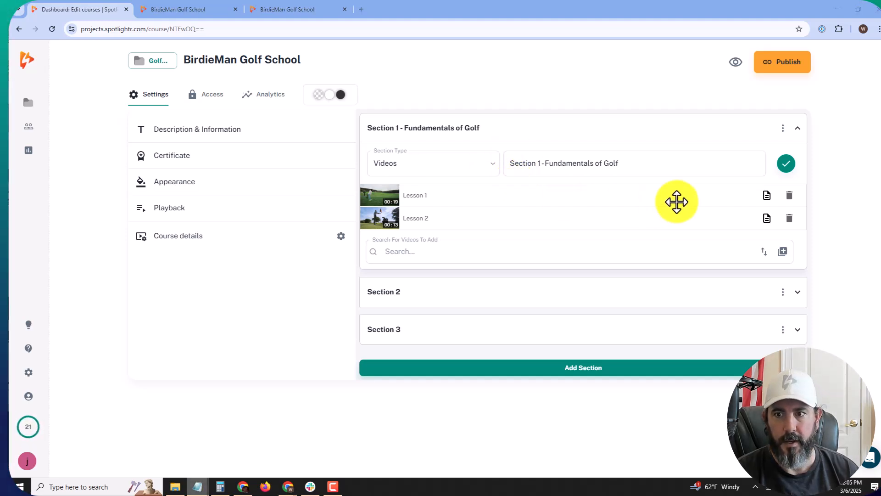
click(767, 197)
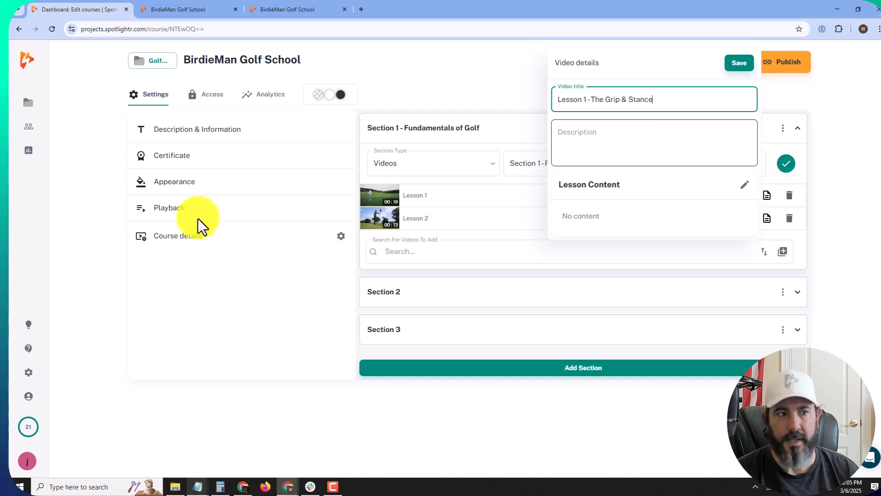
Step: Give Lesson 1 its description and grip-and-stance lesson-content paragraph from the notes, and save
key(alt+Tab)
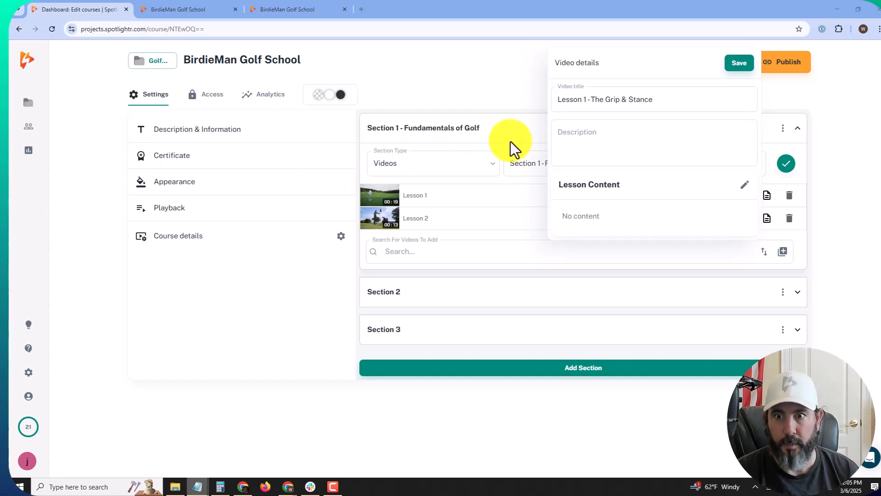
click(610, 138)
text(Establish a solid foundation for consistent swings and control.)
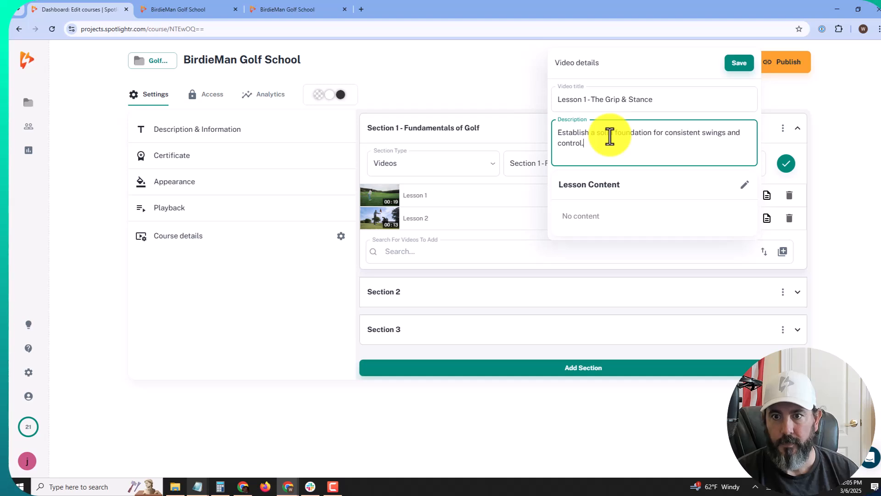
key(alt+Tab)
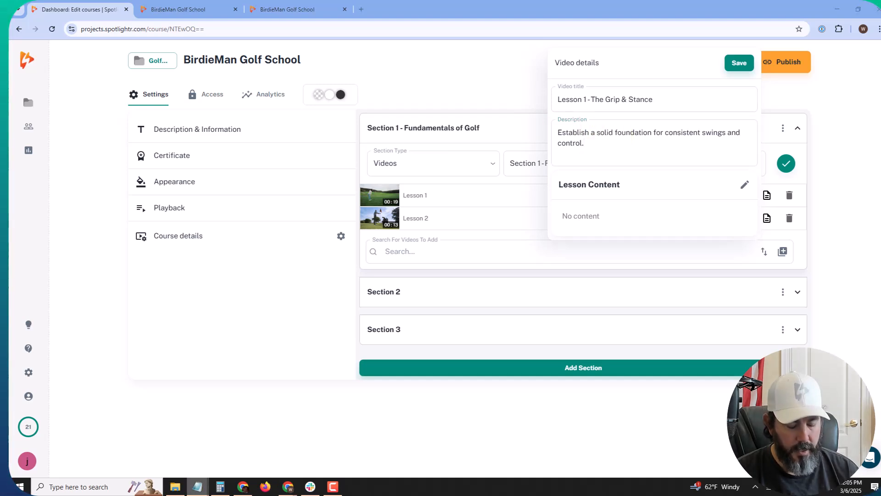
click(745, 184)
text(In this lesson, you'll learn the importance of a proper grip and stance, which are the building blocks of a consistent golf swing. You'll explore the different types of grips (overlap, interlock, and baseball grip) and how to position your feet, posture, and alignment for a stable and effective swing.)
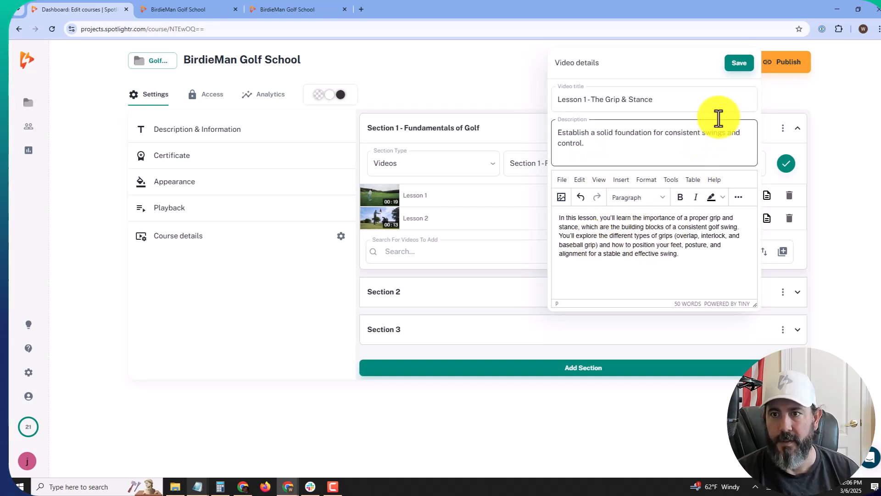
click(739, 64)
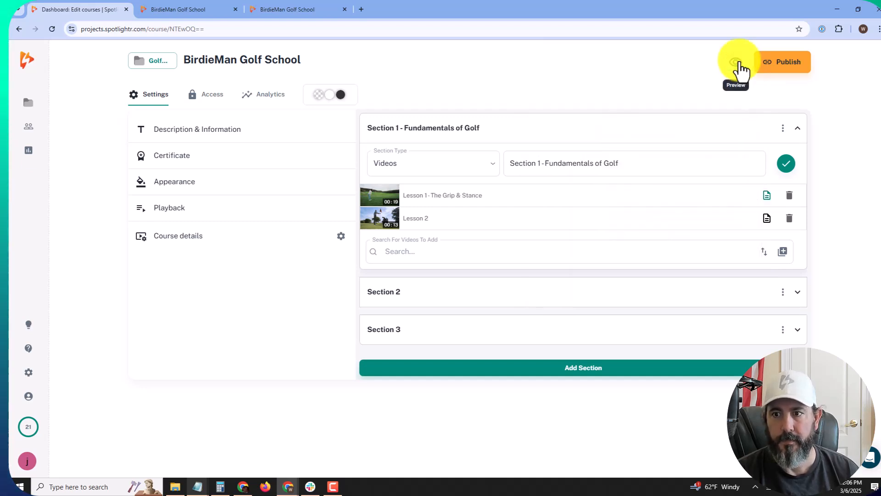
Step: Save the section and reload the course preview page
click(785, 172)
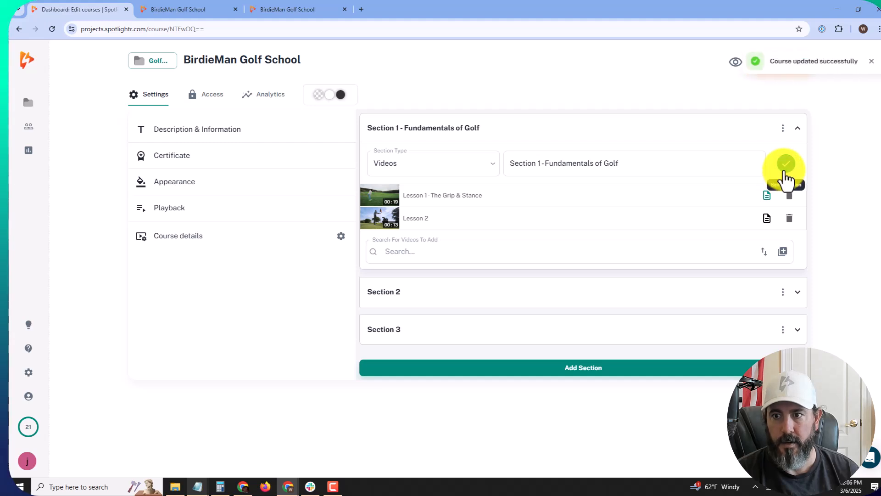
click(178, 14)
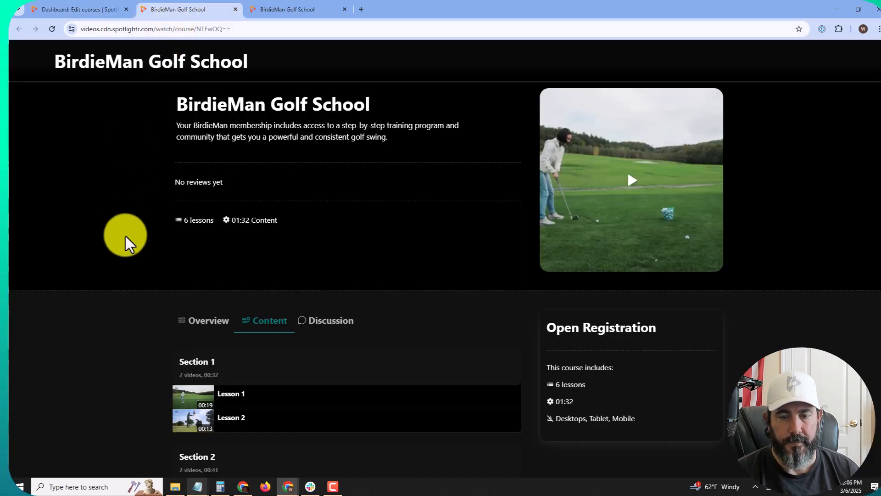
scroll(184, 211, down, 3)
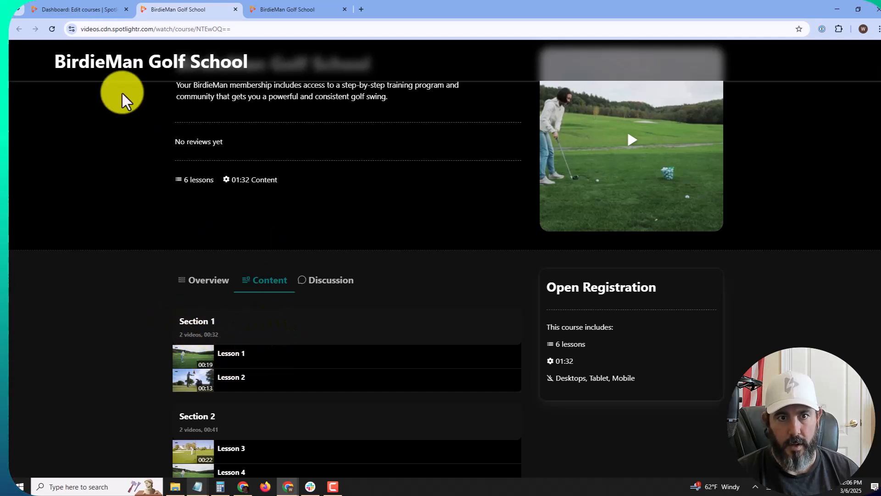
click(58, 34)
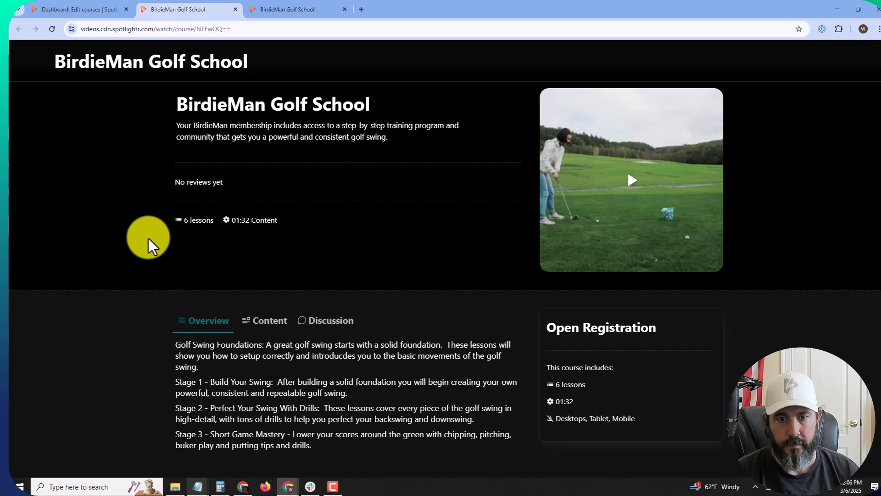
Step: Play Lesson 1 - The Grip & Stance from the preview's Content list, then return to the editor
click(275, 318)
scroll(319, 266, down, 2)
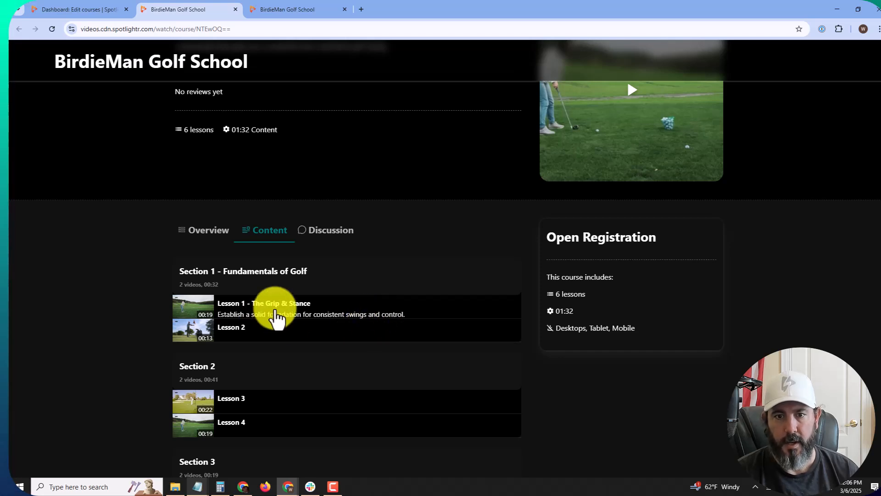
click(262, 316)
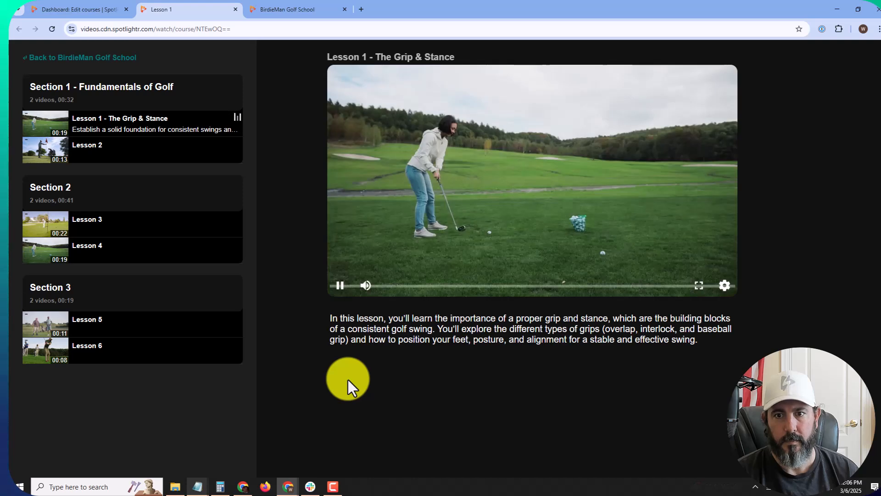
click(339, 286)
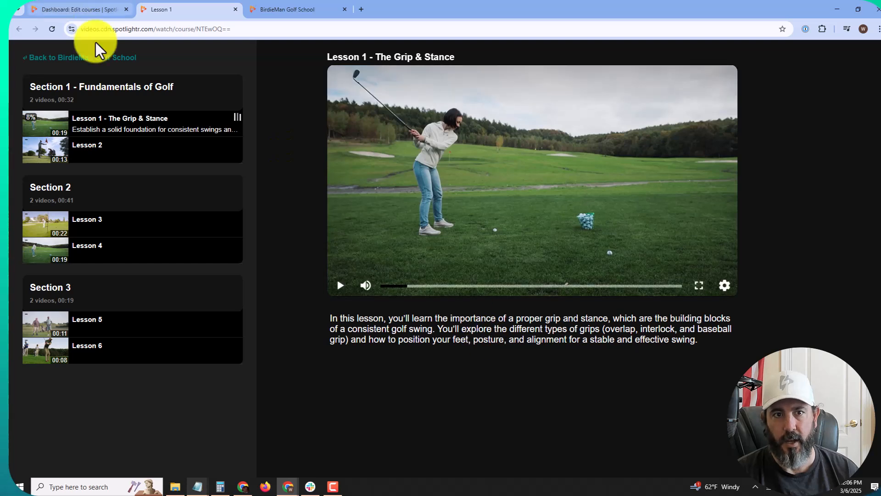
click(98, 14)
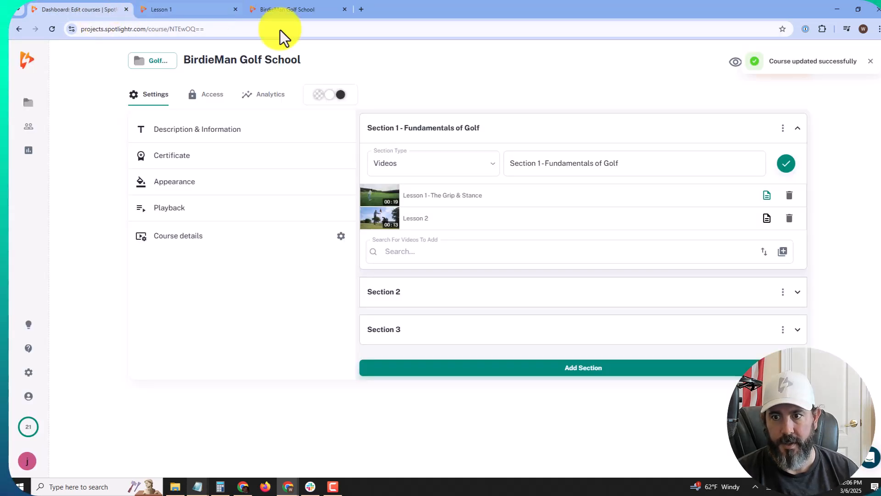
click(767, 198)
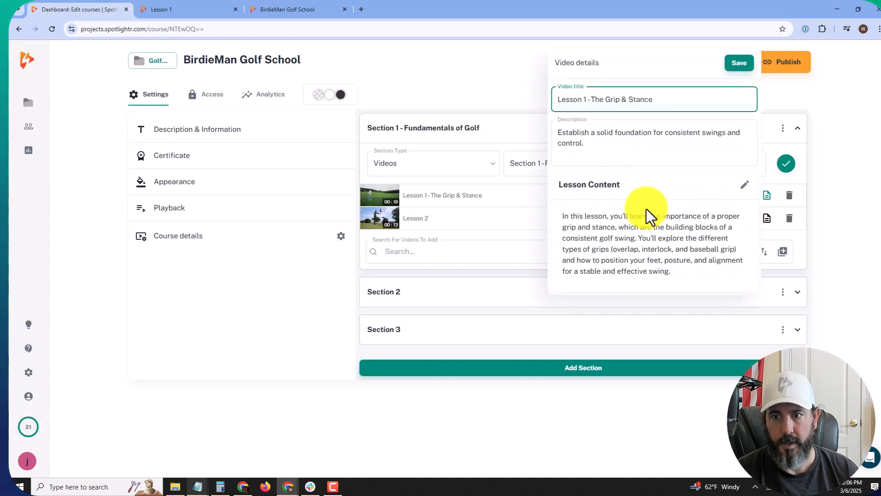
triple_click(636, 242)
click(705, 109)
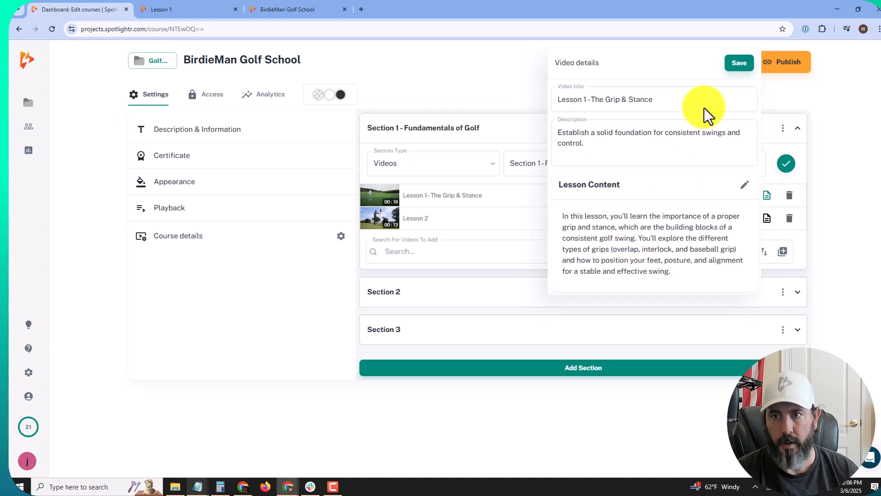
click(738, 65)
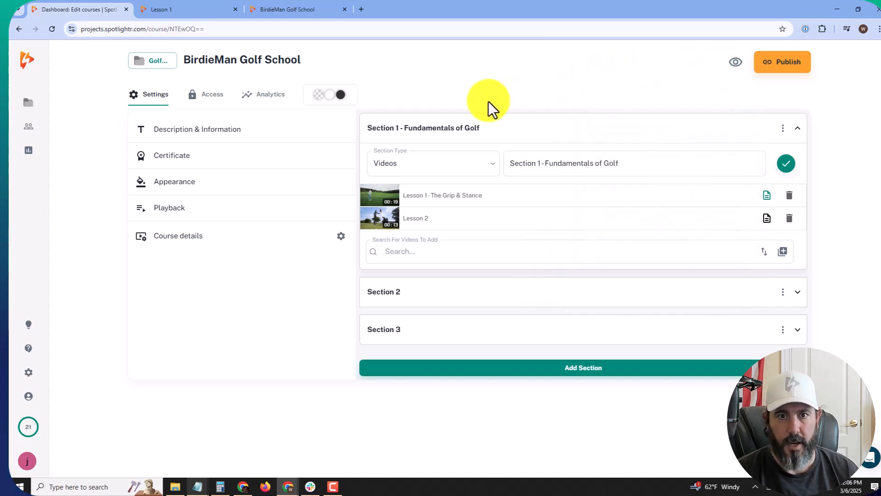
Step: Open New BirdieMan Golf School, inspect Stages 1 and 2, and view then save Lesson 3's details
click(156, 63)
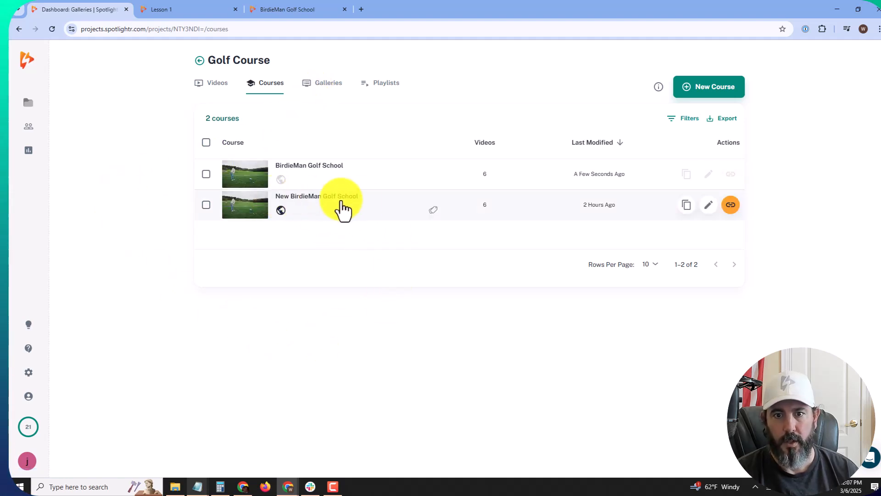
click(370, 222)
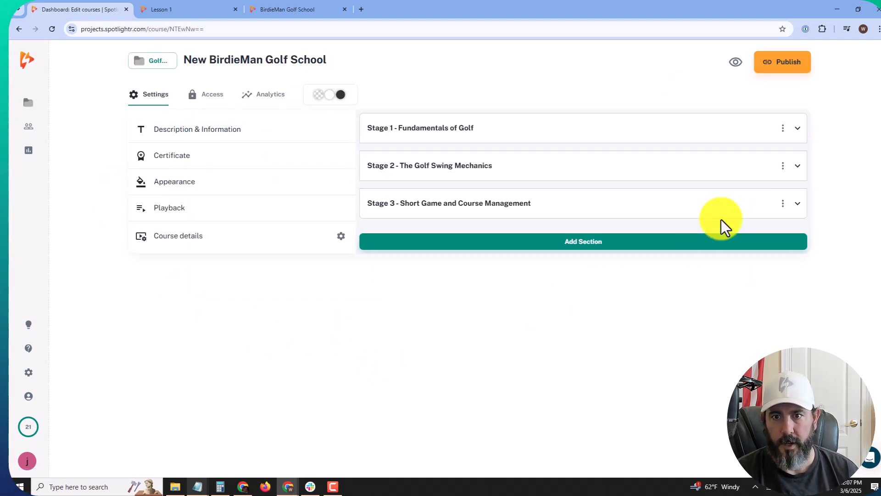
click(798, 133)
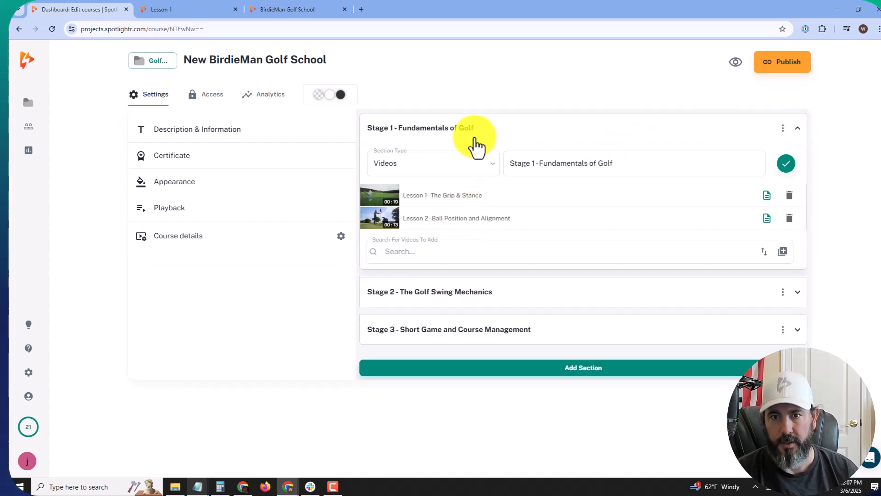
click(797, 134)
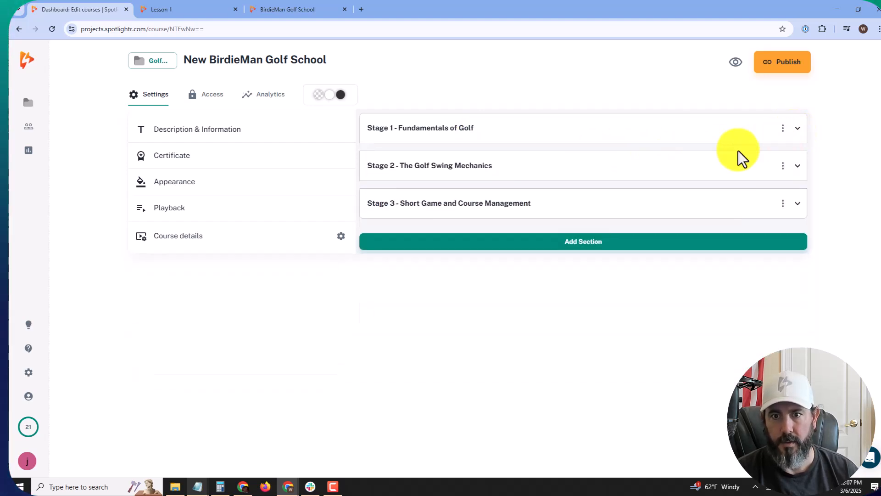
click(797, 168)
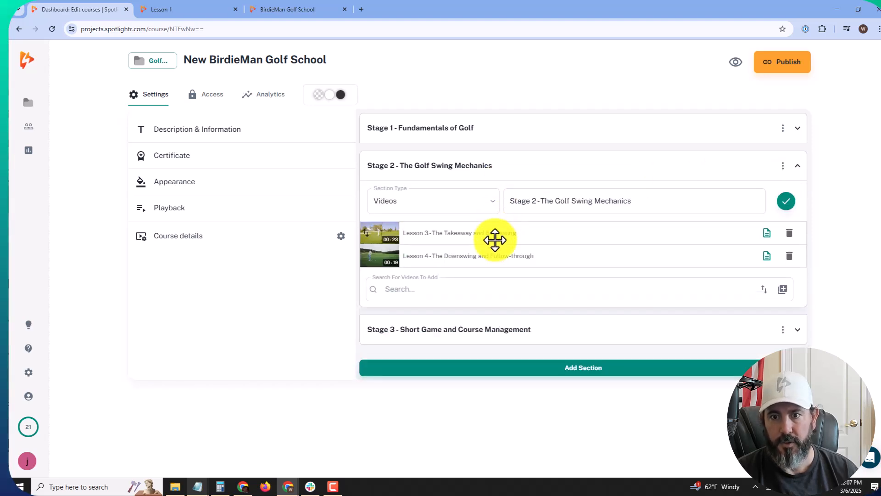
click(767, 233)
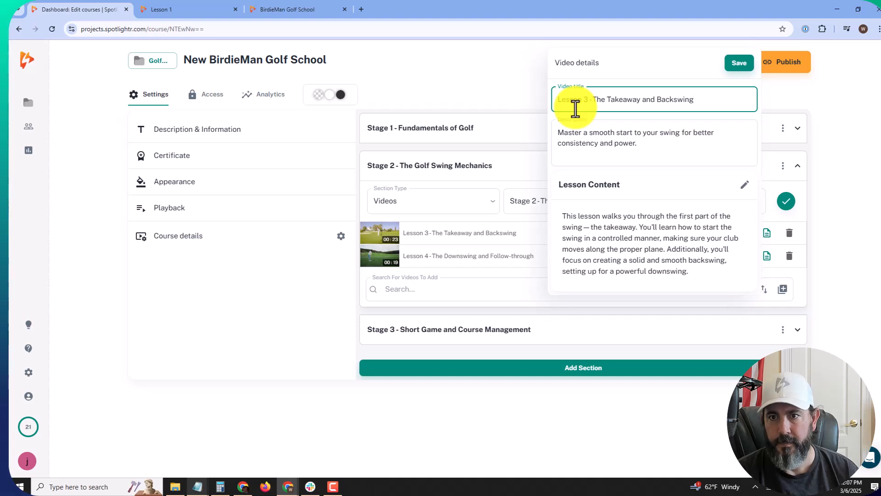
click(740, 64)
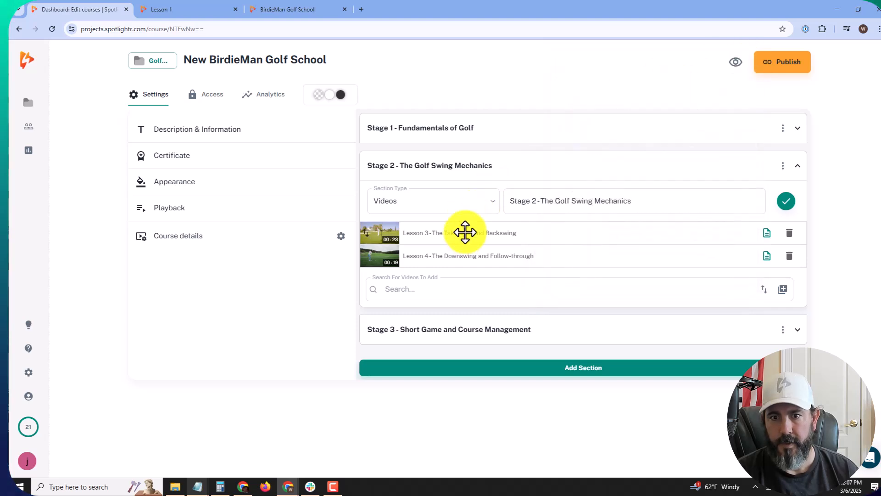
Step: Check the project's Videos list, then reopen New BirdieMan Golf School and inspect Stage 3's Lessons 5 and 6
click(158, 64)
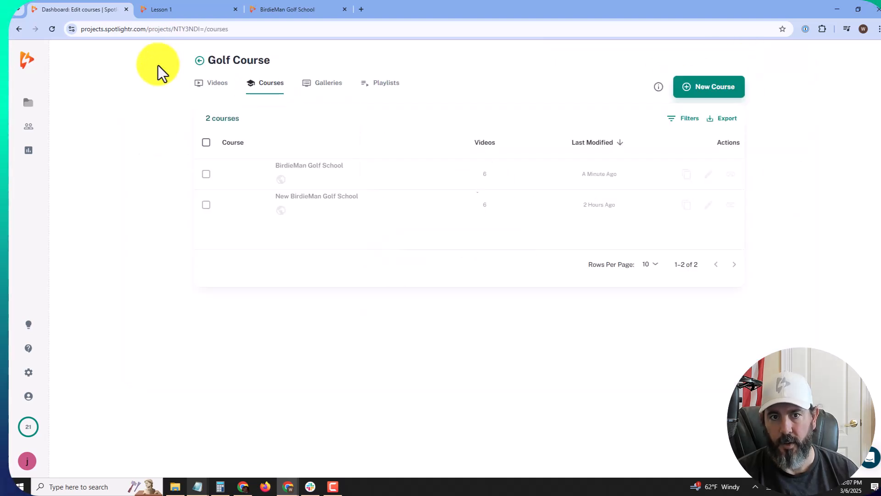
click(211, 89)
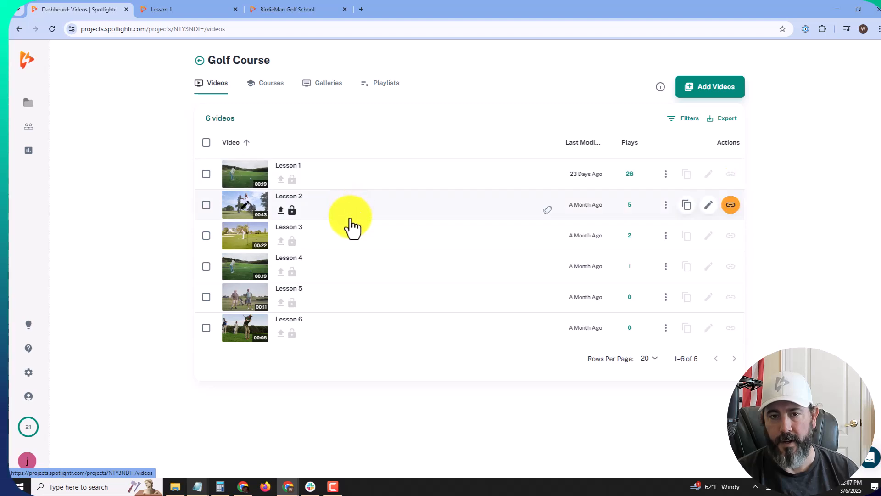
click(269, 92)
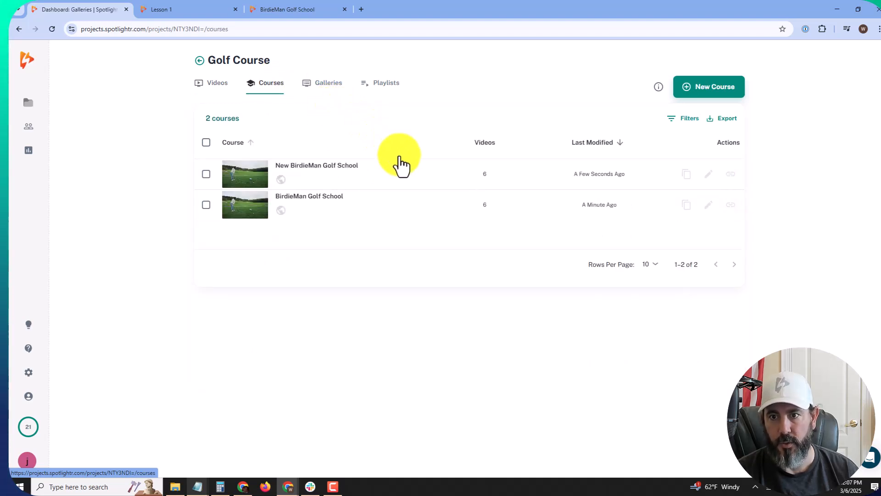
click(393, 193)
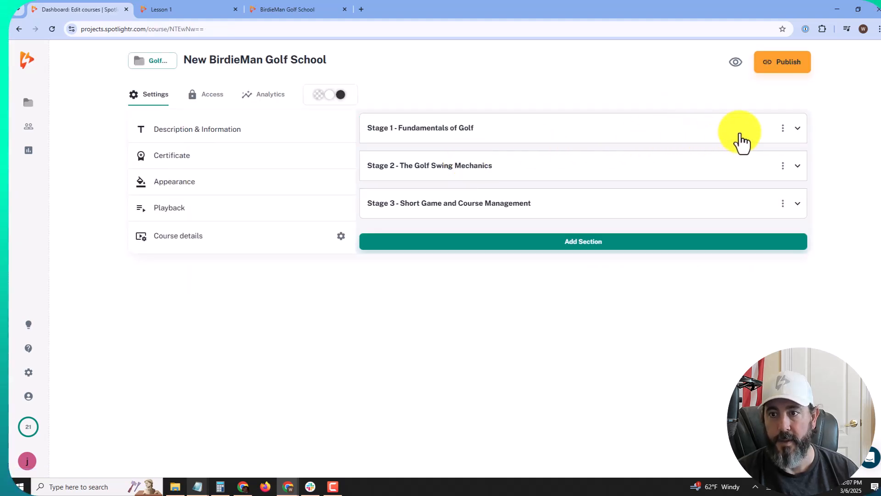
click(797, 204)
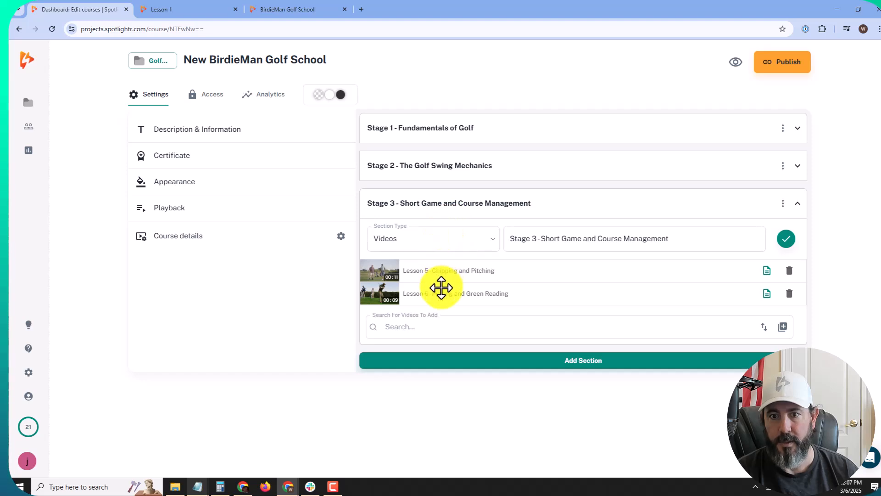
click(798, 205)
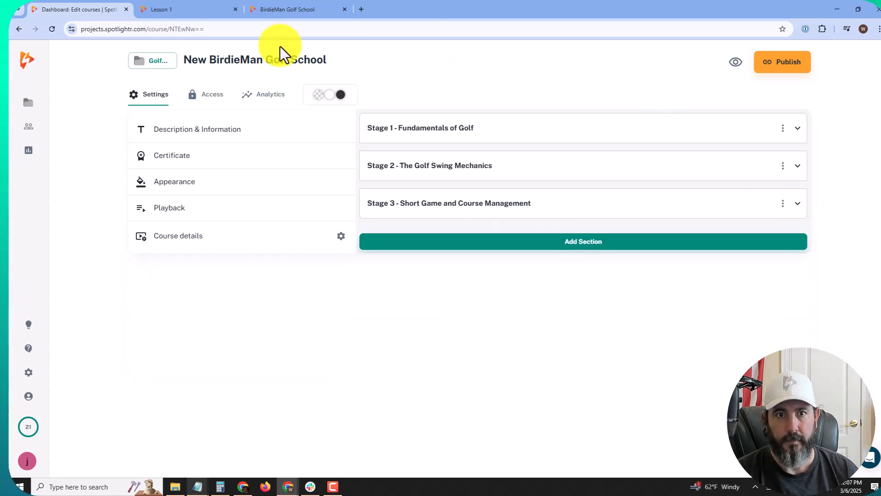
Step: Preview New BirdieMan Golf School, browse its Content list, and open Lesson 1 - The Grip & Stance
click(736, 61)
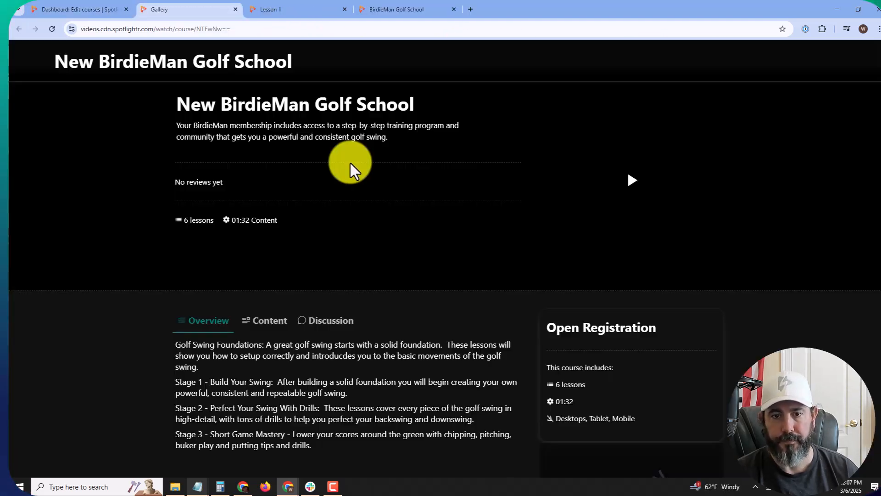
scroll(351, 163, down, 2)
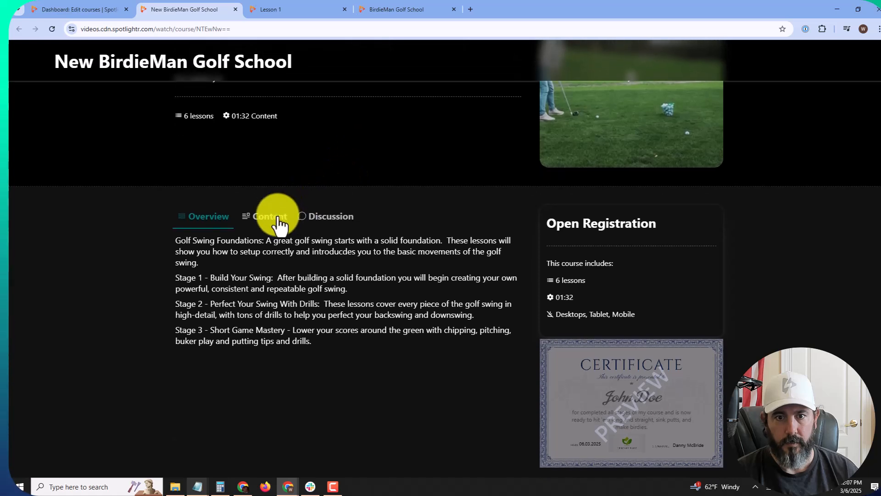
click(271, 216)
scroll(112, 250, down, 1)
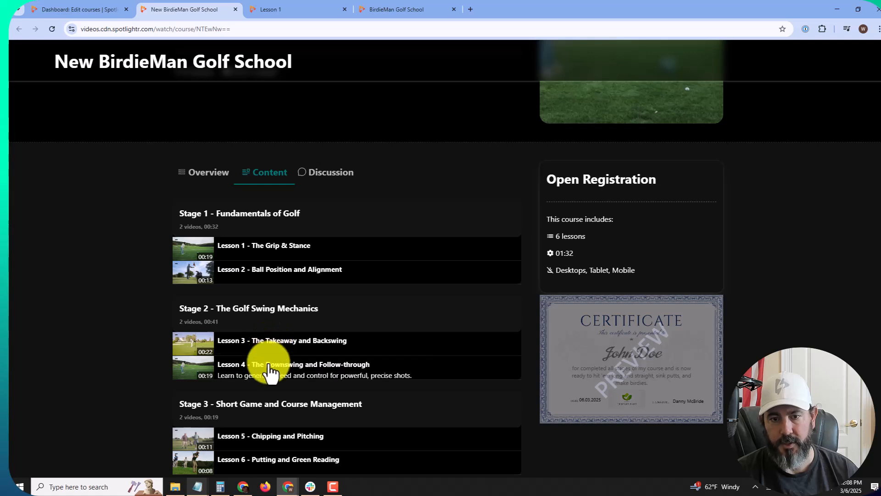
scroll(271, 376, down, 1)
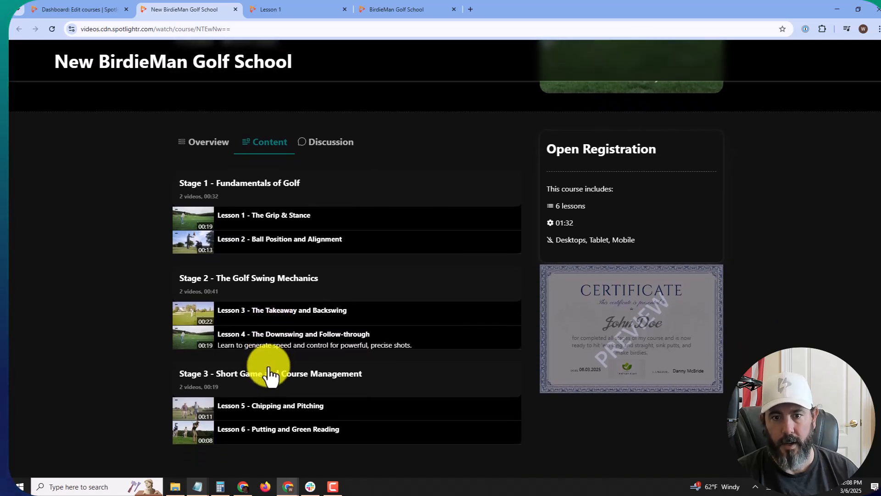
scroll(271, 377, down, 1)
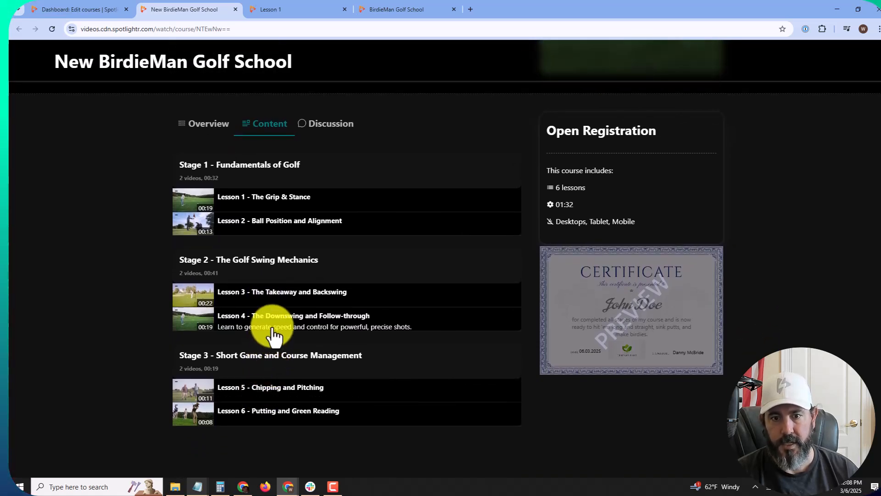
scroll(274, 357, up, 3)
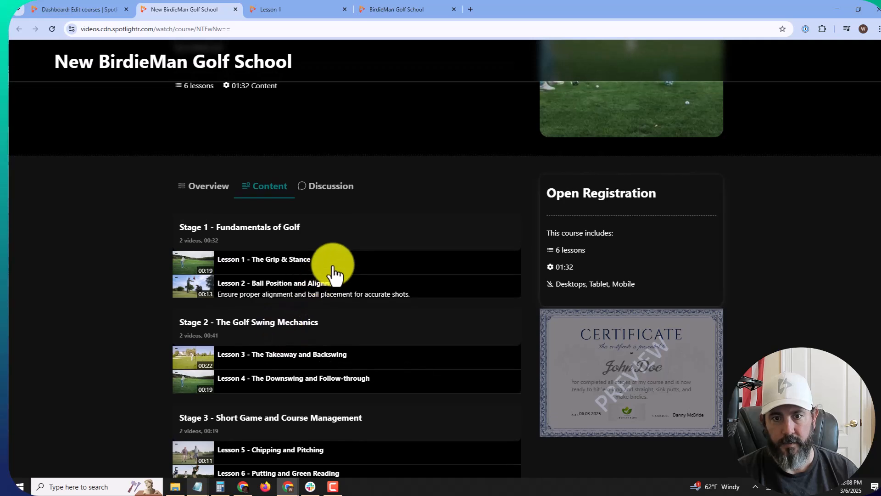
click(309, 273)
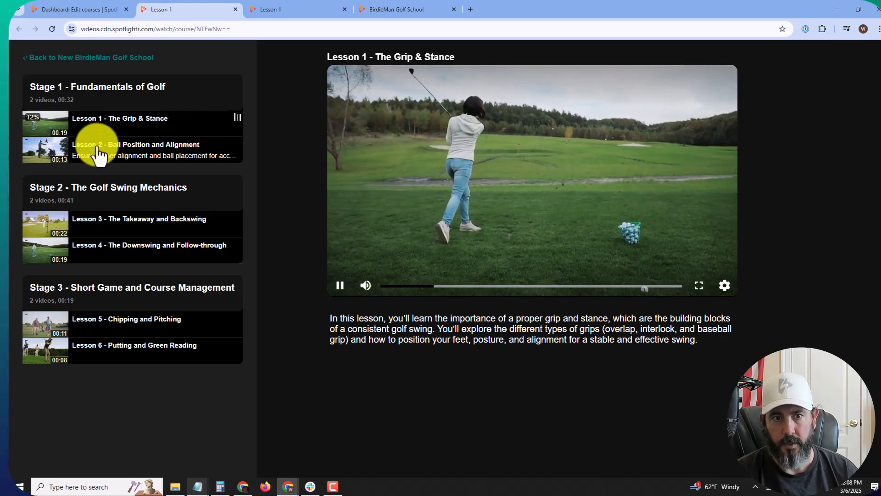
Step: Play Lesson 2 briefly, pause it, then close the Lesson 1, preview and Lesson 2 tabs
click(118, 155)
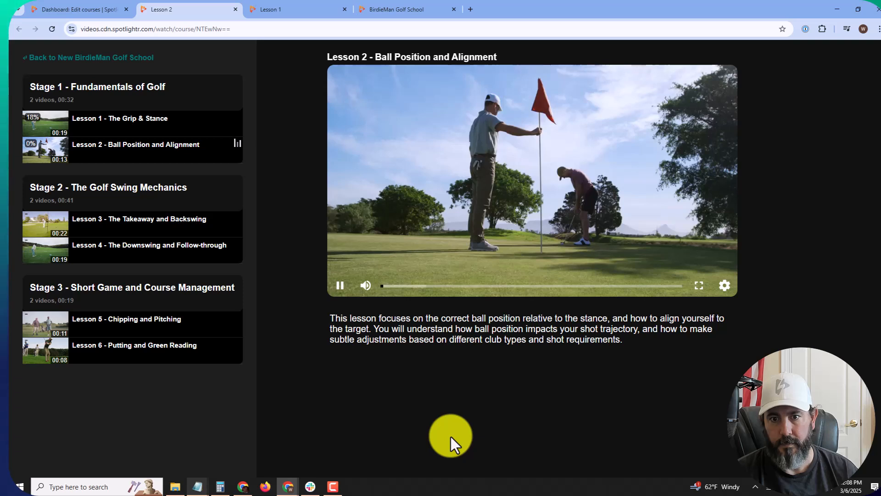
click(357, 286)
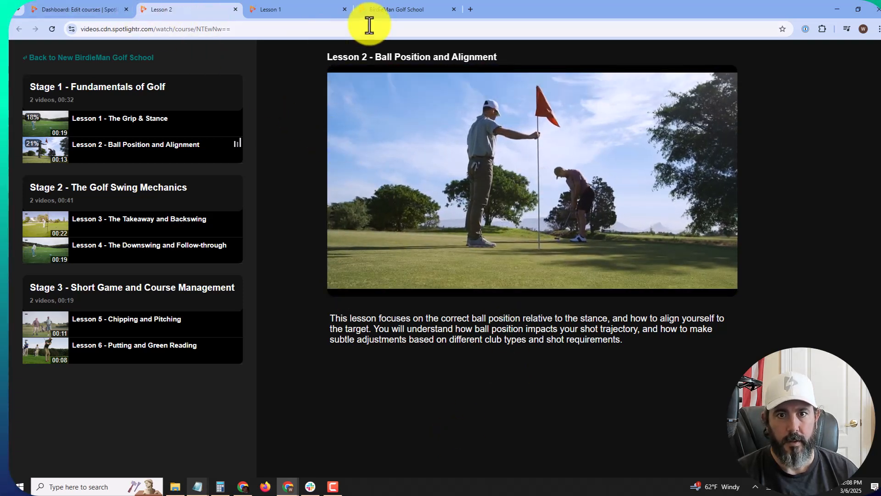
click(344, 9)
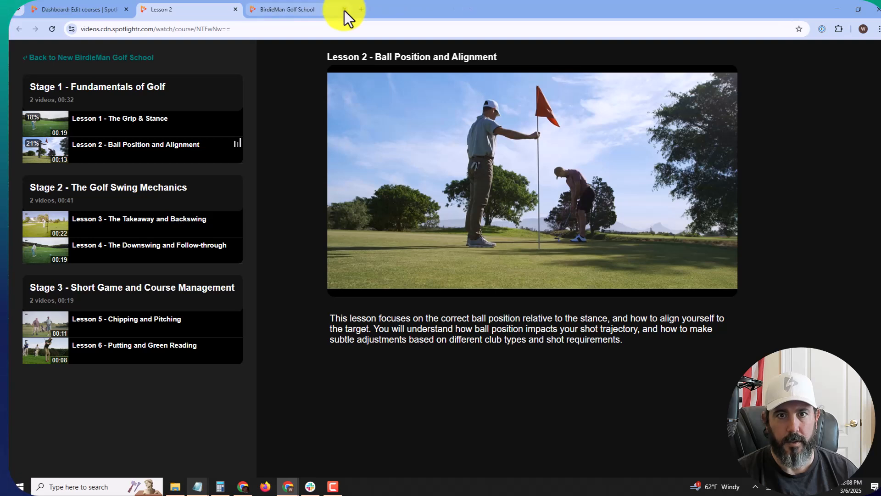
click(344, 9)
click(236, 10)
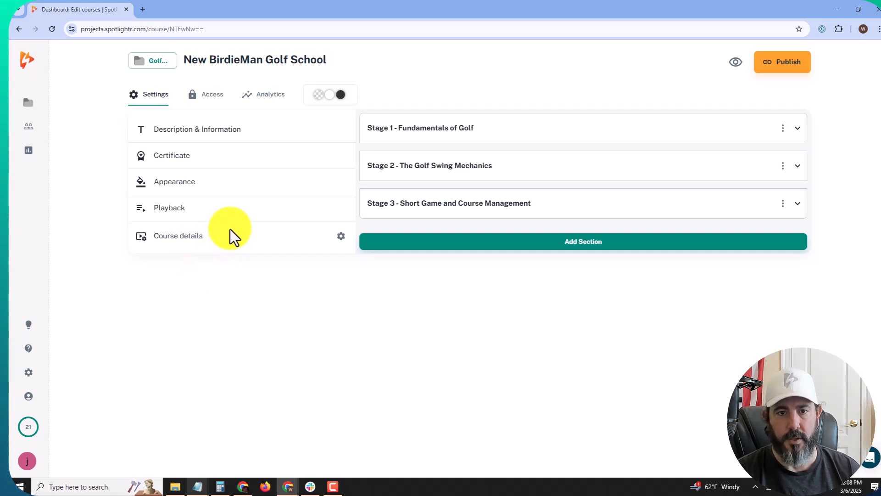
click(214, 158)
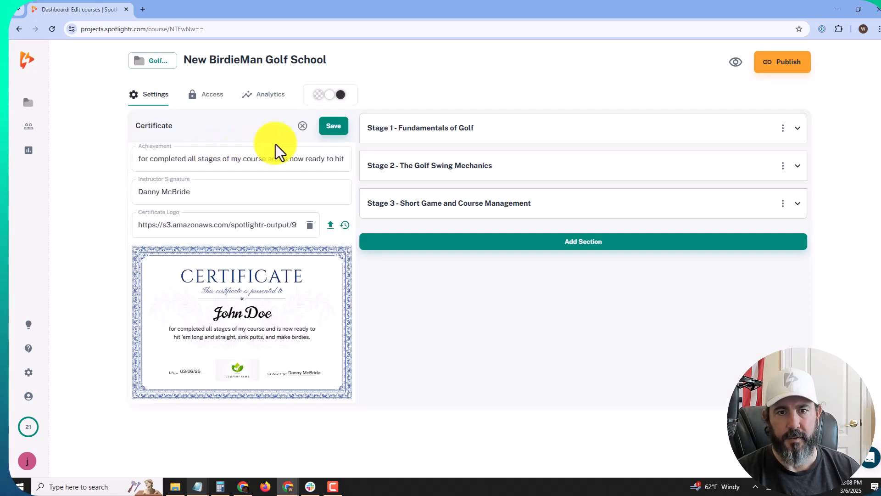
click(302, 126)
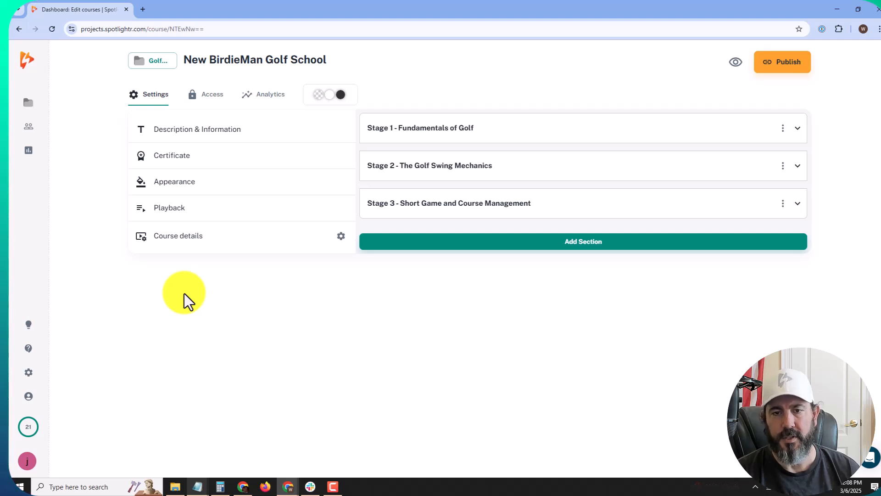
Step: Set Course Theme to Light Theme, save, and reload the course preview to view it
click(218, 186)
click(284, 154)
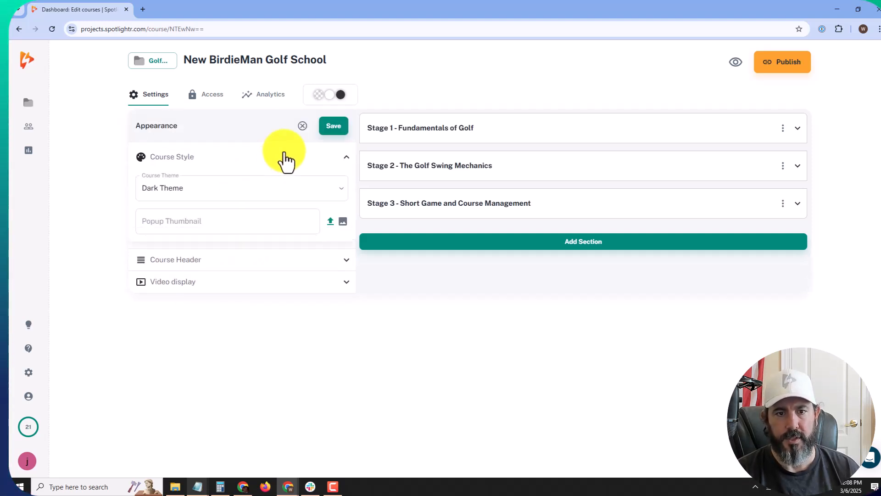
click(737, 62)
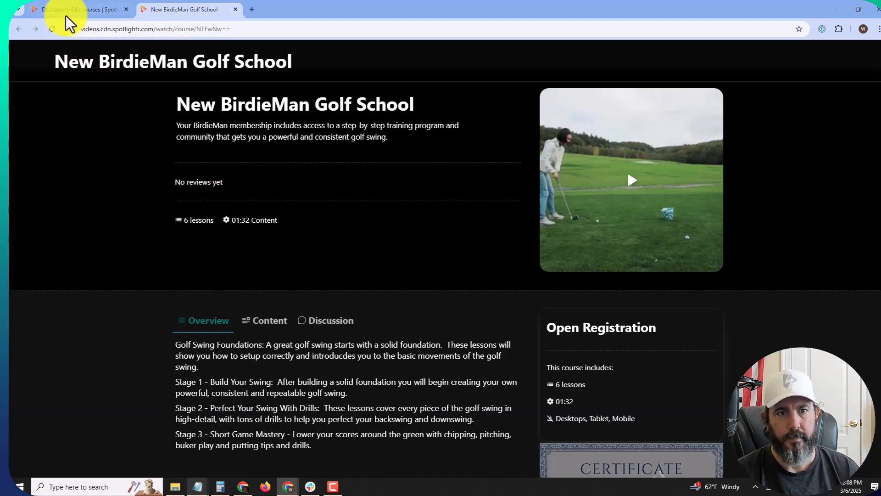
click(68, 12)
click(234, 193)
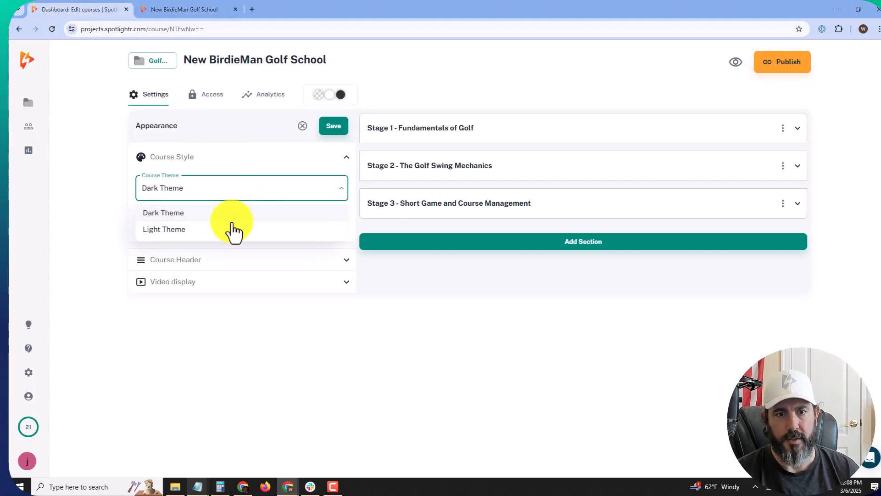
click(227, 232)
click(332, 128)
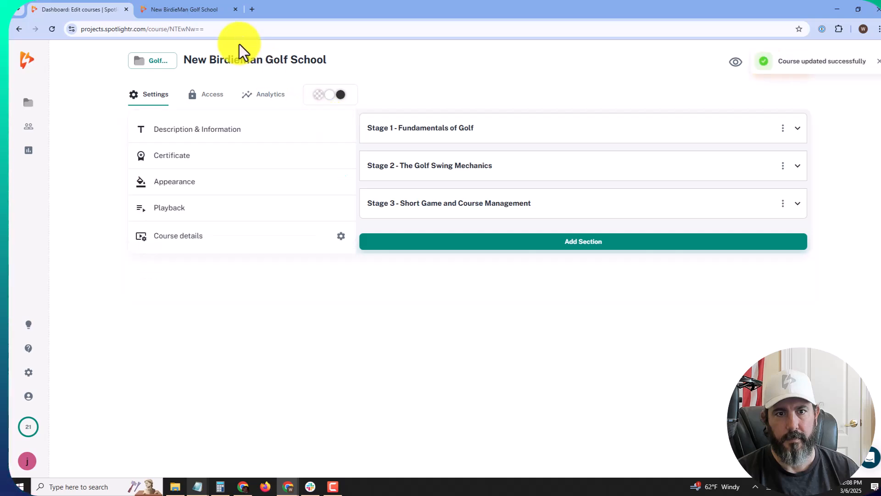
click(197, 10)
click(52, 29)
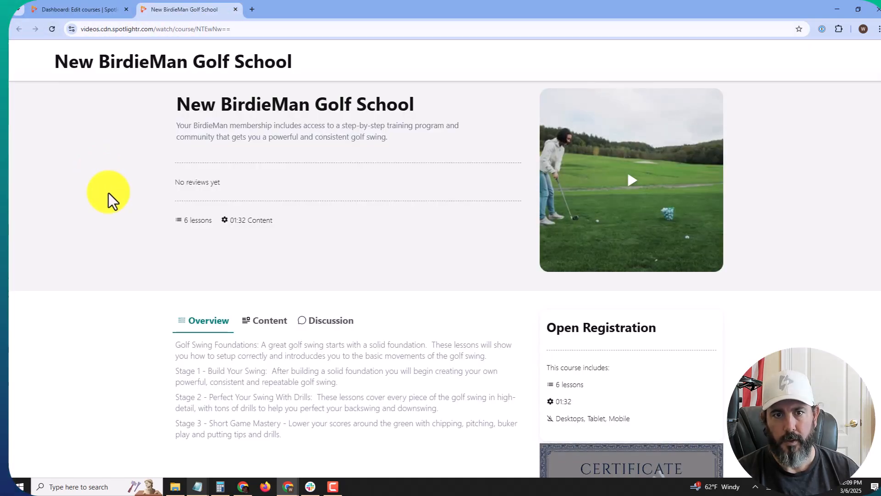
Step: Switch Course Theme back to Dark Theme, leaving the Popup Thumbnail field empty
click(100, 10)
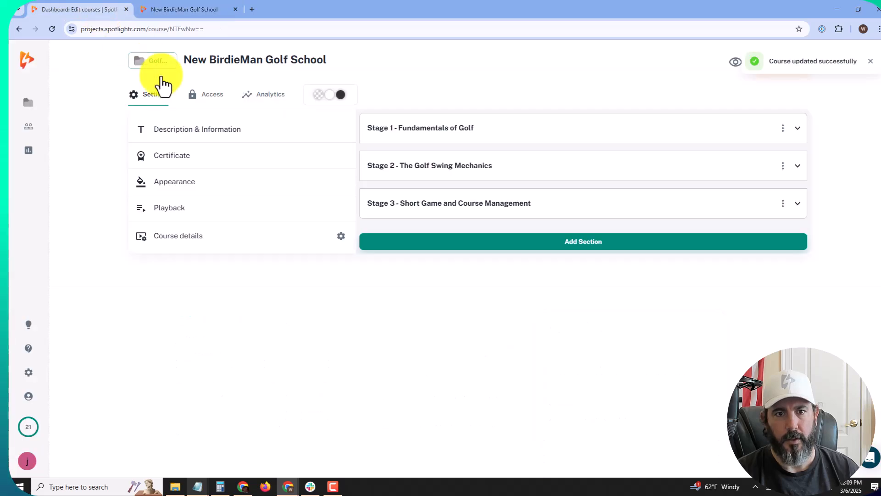
click(204, 186)
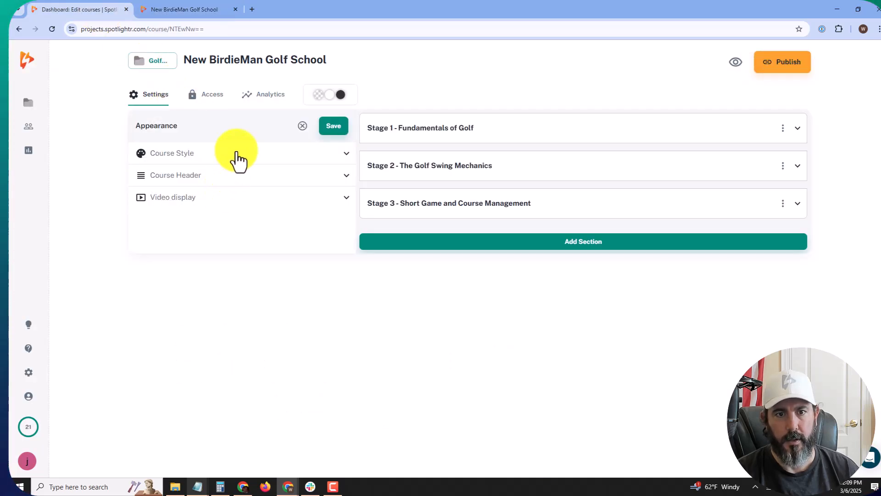
click(237, 156)
click(214, 192)
click(206, 215)
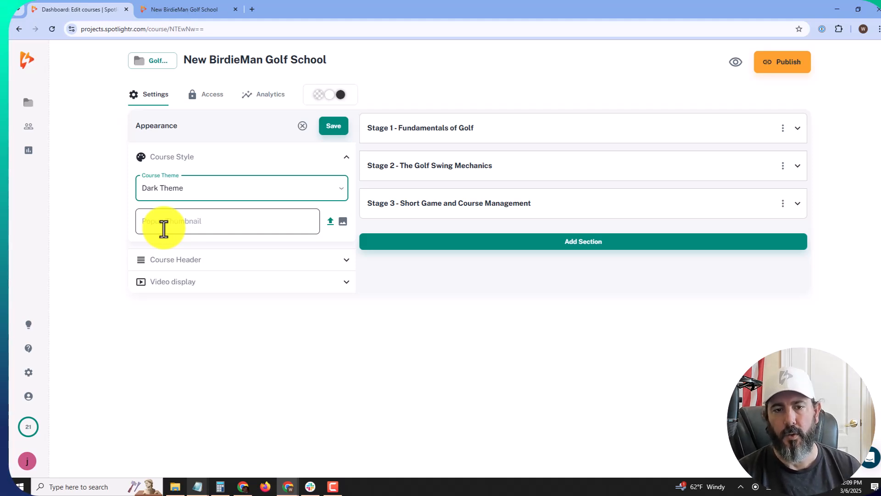
click(164, 229)
click(120, 229)
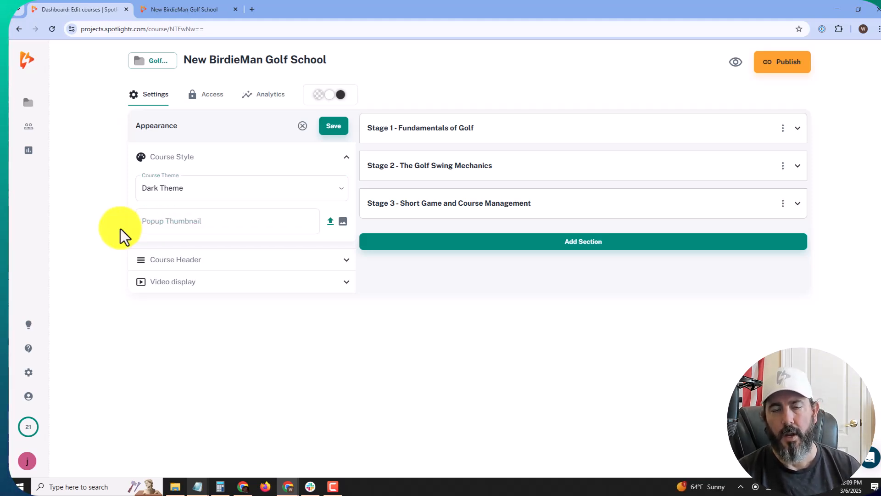
Step: Save the Dark Theme setting and reload the course preview to check it
click(213, 9)
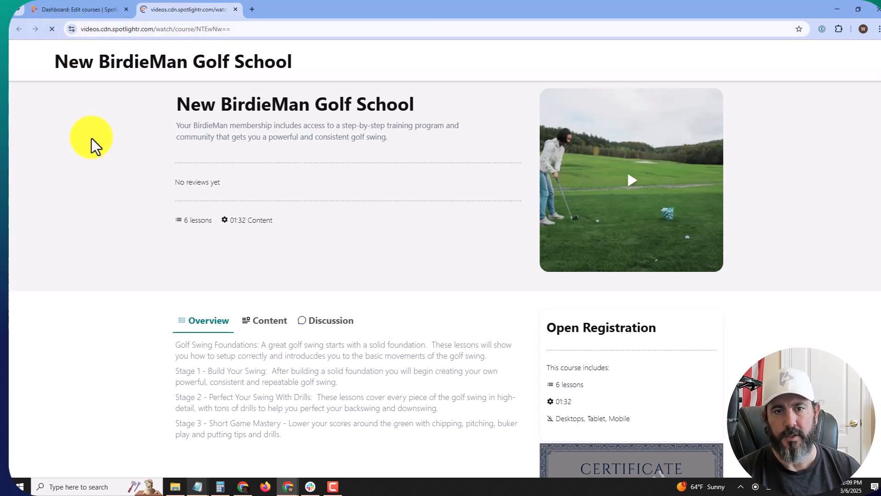
click(64, 8)
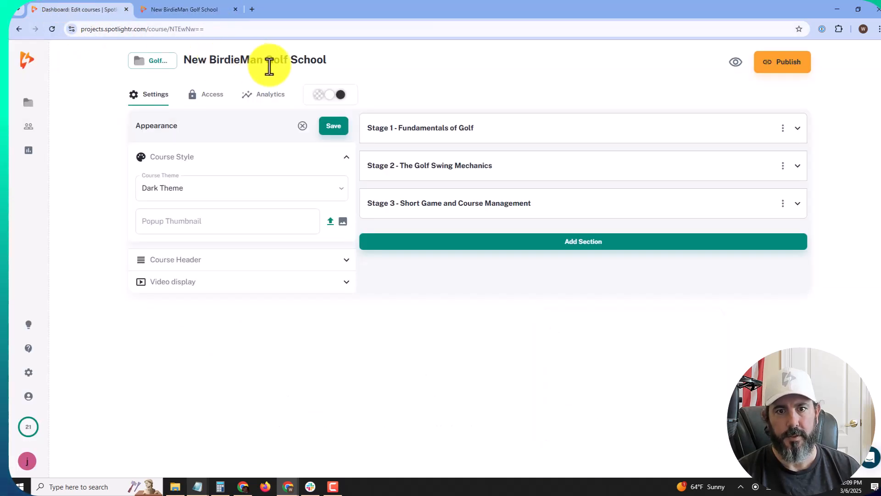
click(334, 127)
click(183, 10)
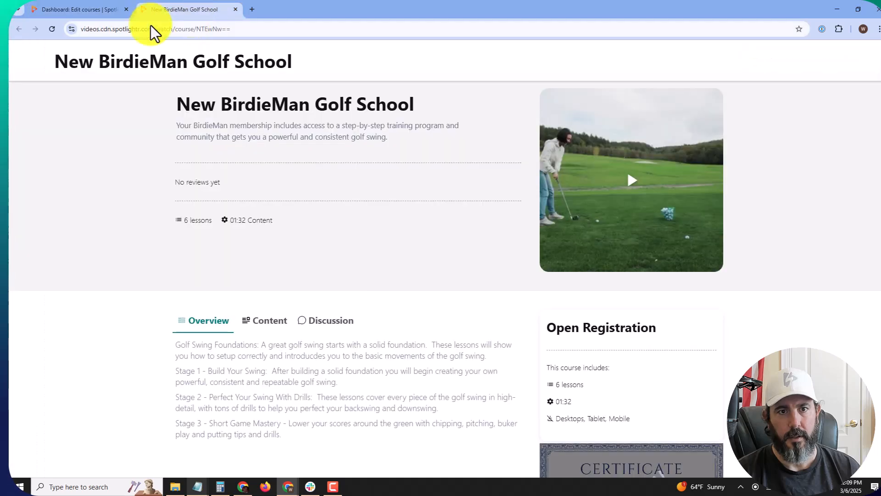
click(52, 29)
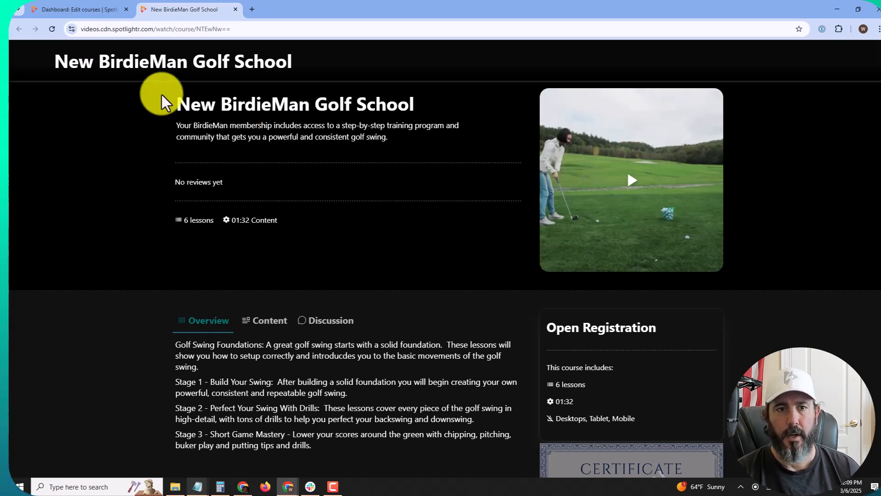
click(101, 13)
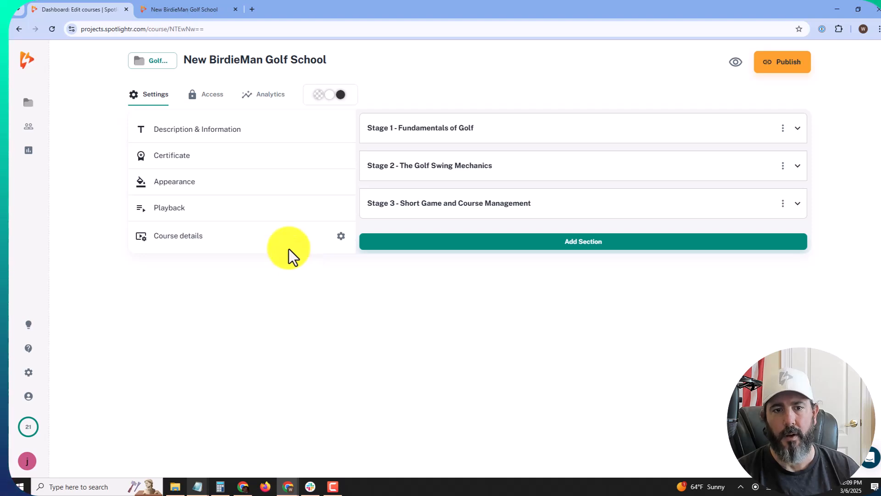
Step: Bring up the Course Header logo options and check the title text in the preview header
click(243, 195)
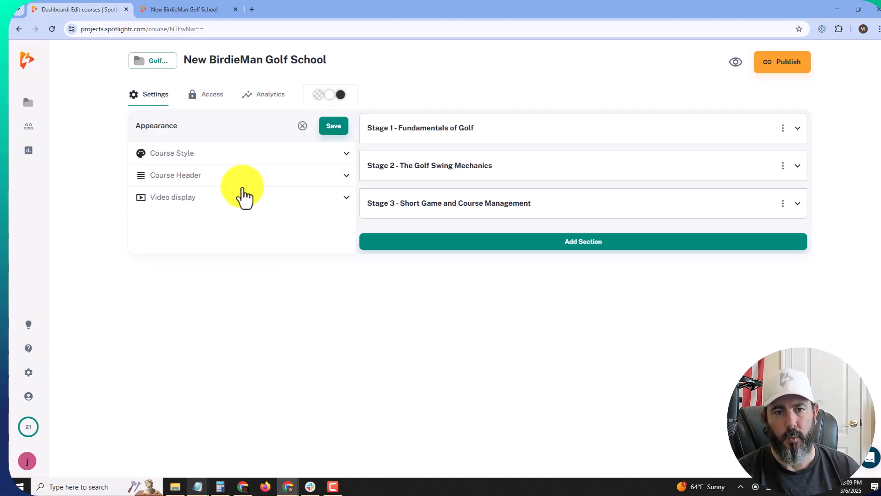
click(234, 161)
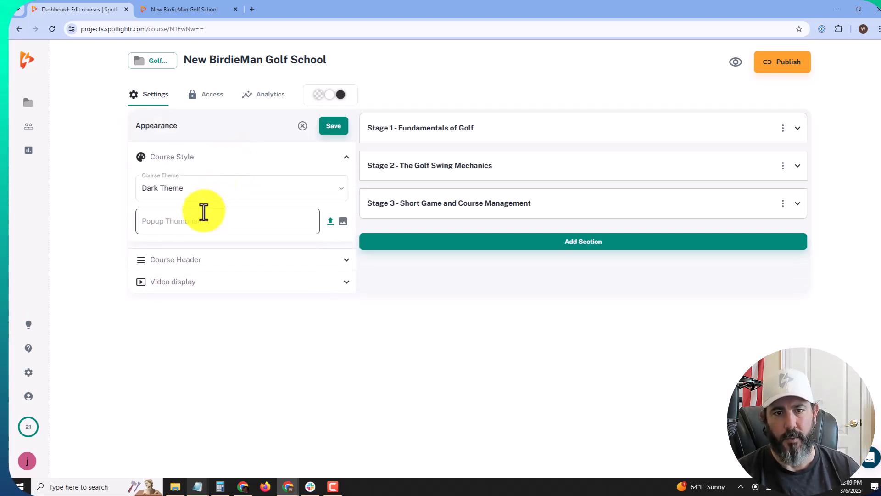
click(112, 230)
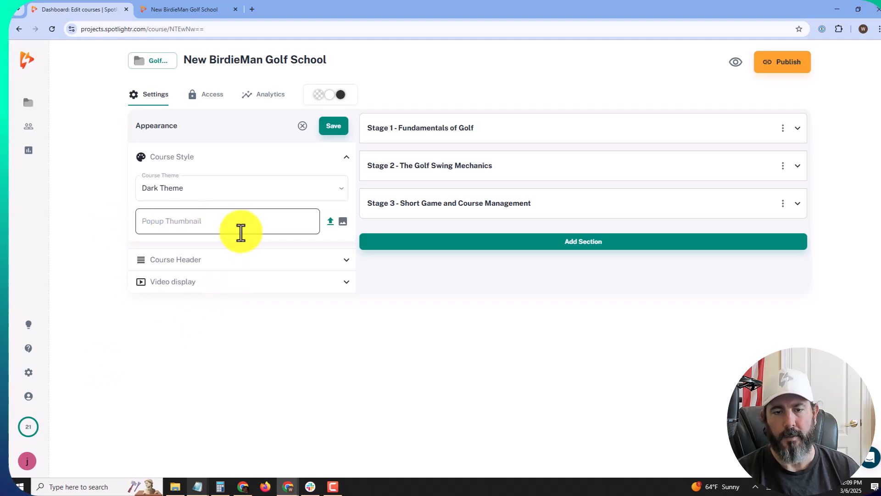
click(246, 262)
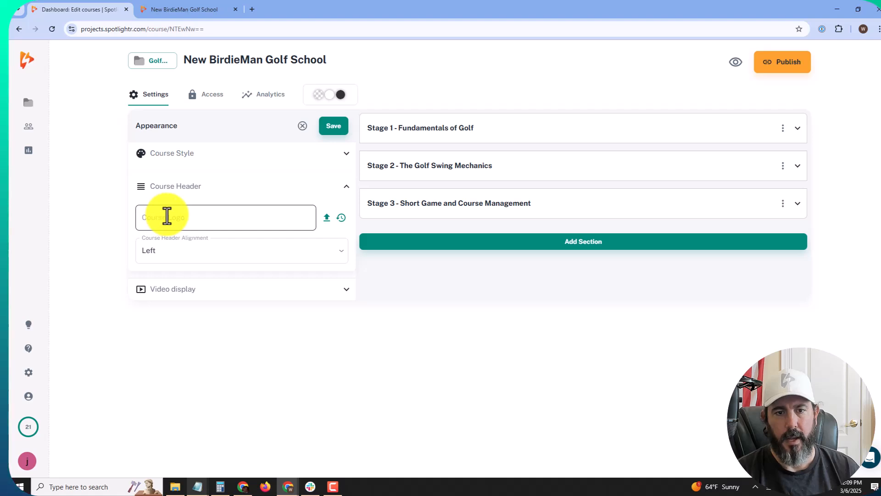
click(194, 15)
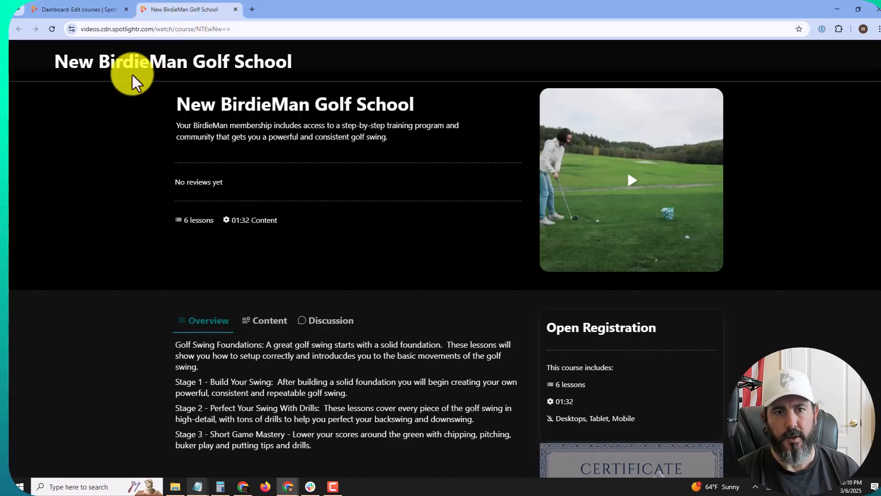
triple_click(120, 55)
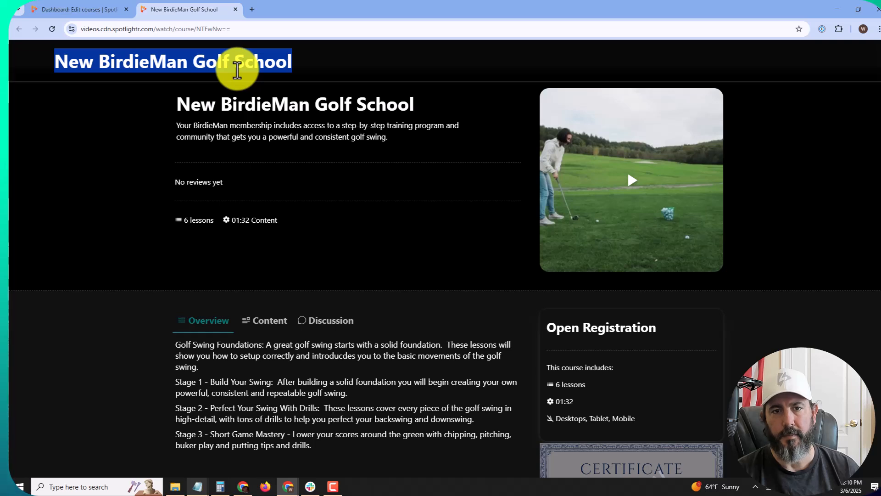
click(120, 46)
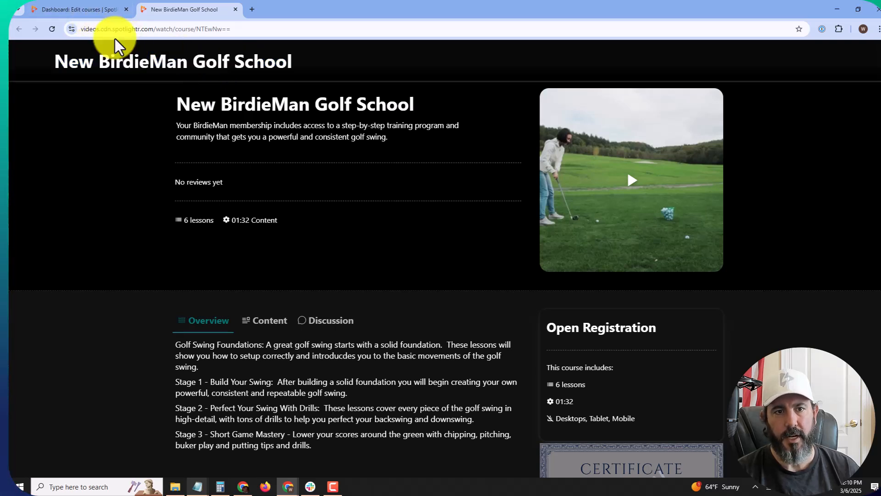
click(101, 10)
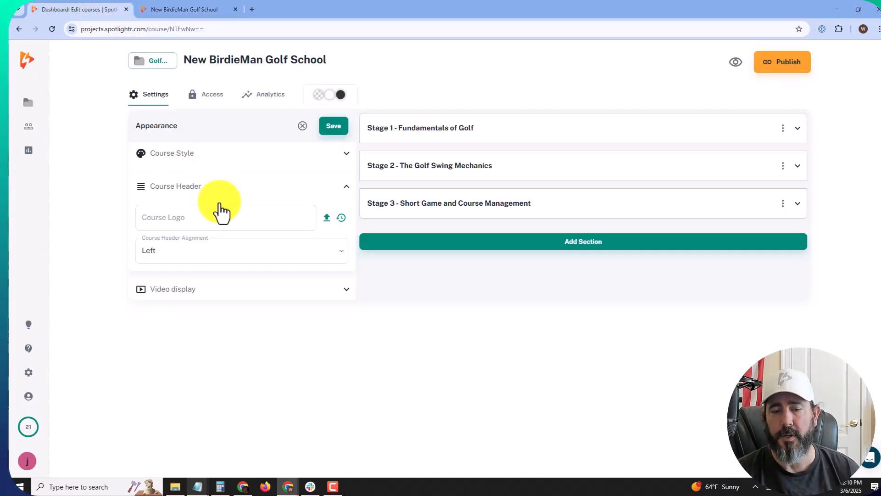
Step: Upload birdieman_white.png from Downloads as the course logo, save, and view it in the preview
click(326, 219)
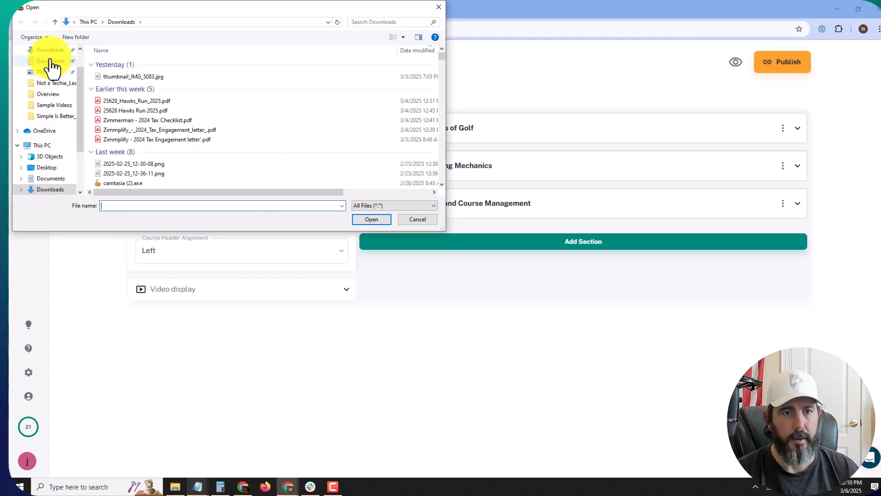
click(50, 52)
scroll(183, 107, down, 1)
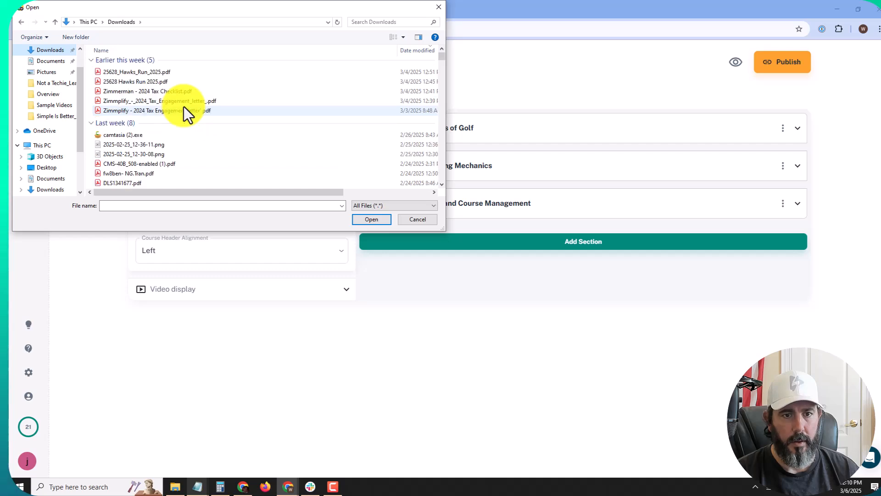
scroll(172, 125, down, 4)
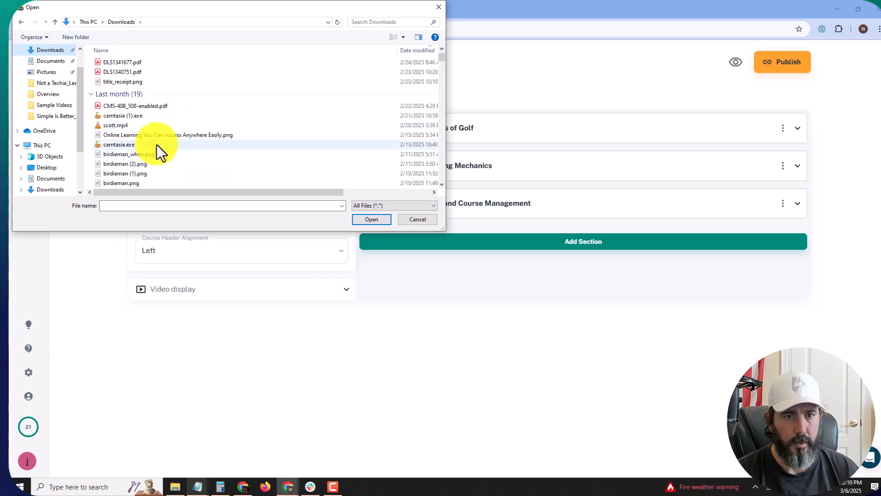
scroll(161, 128, up, 1)
scroll(161, 129, down, 3)
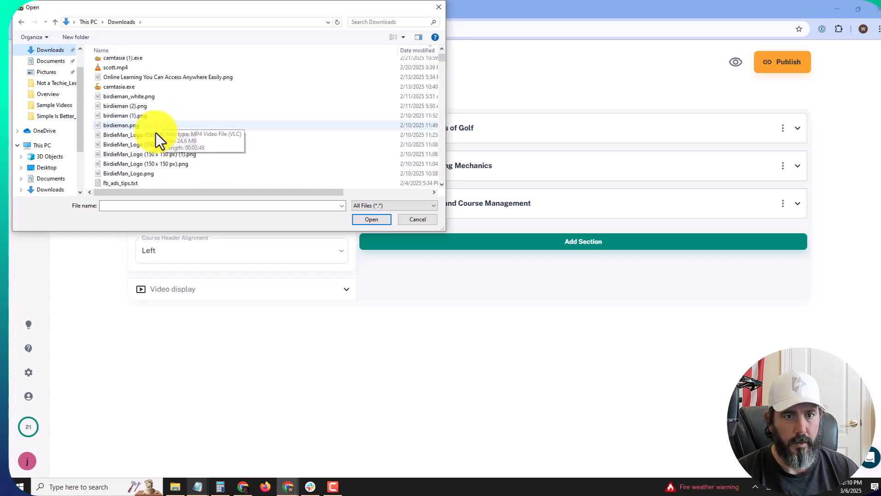
double_click(161, 98)
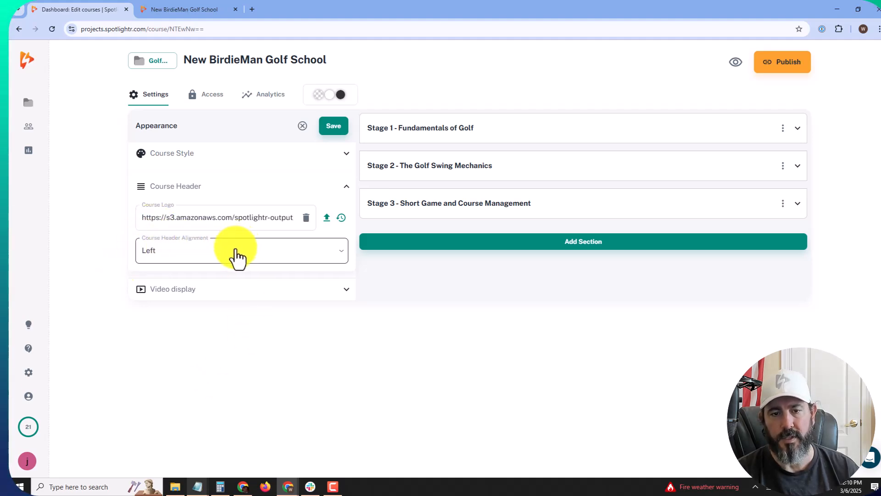
click(333, 133)
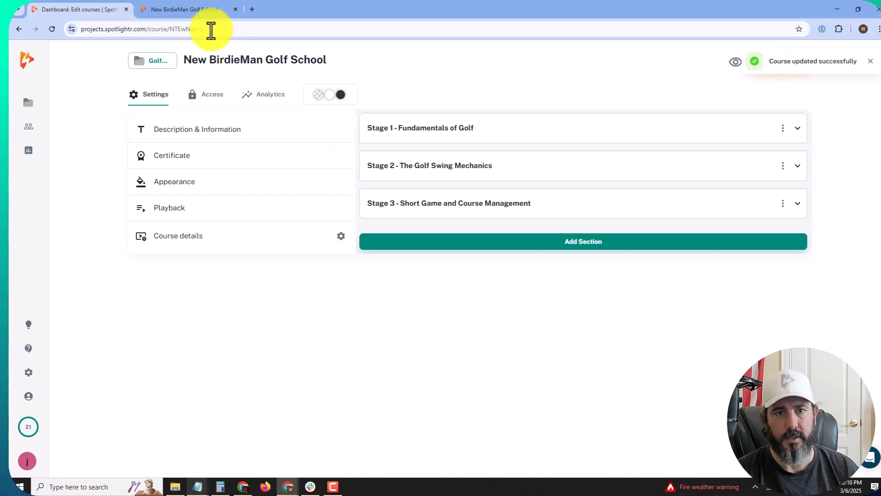
click(200, 10)
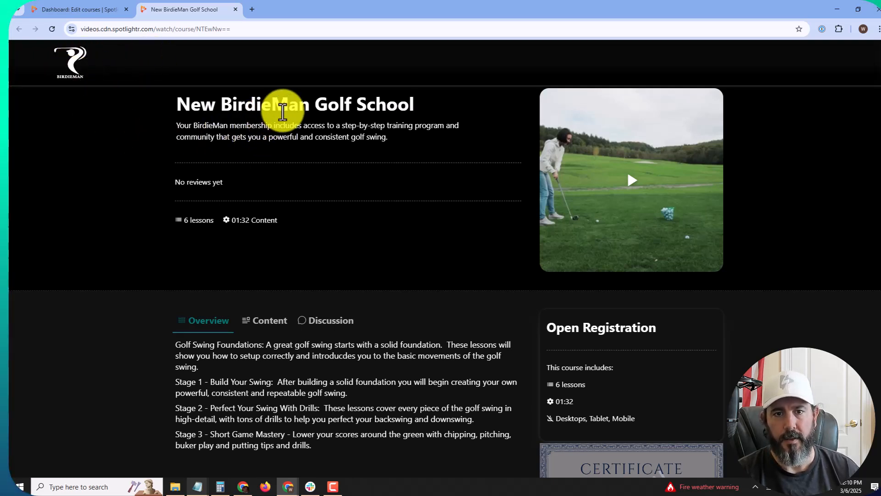
Step: Set Course Header Alignment to Center, save, and reload the preview to see it centered
click(101, 16)
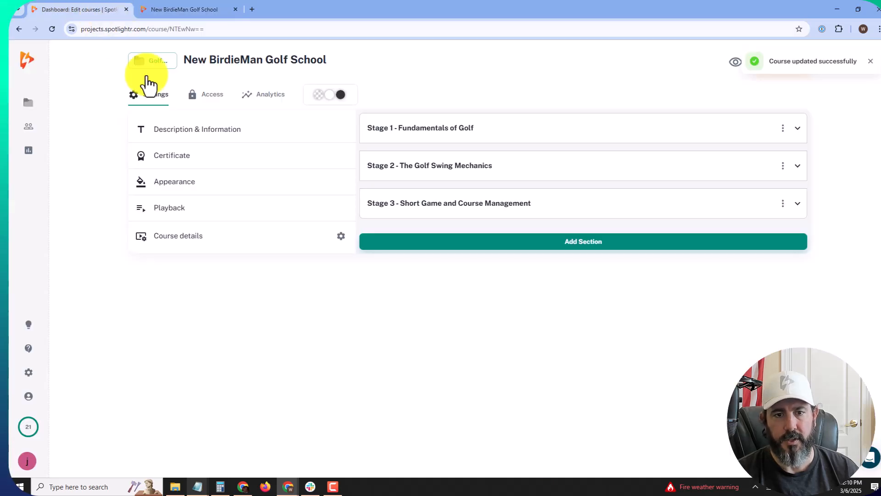
click(225, 186)
click(225, 177)
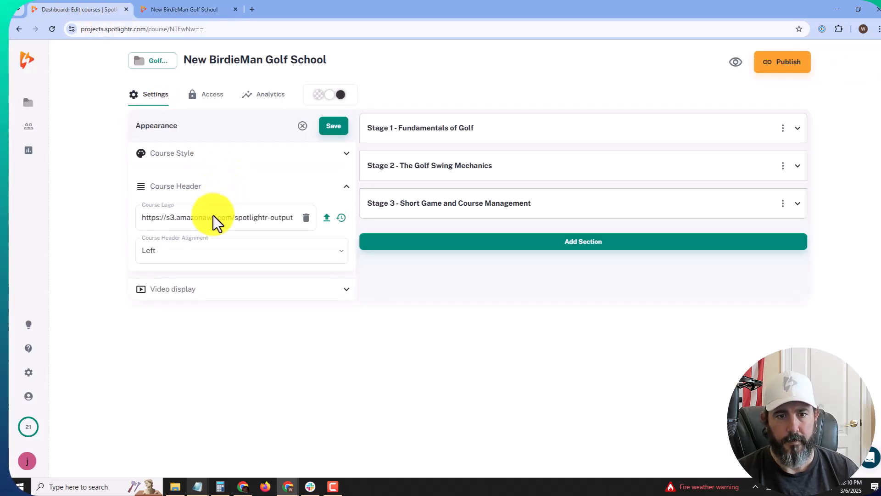
click(200, 255)
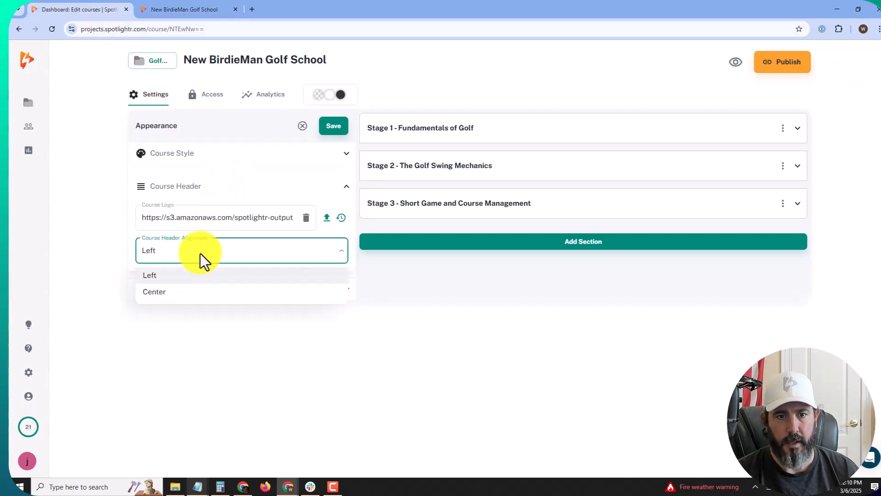
click(190, 292)
click(332, 129)
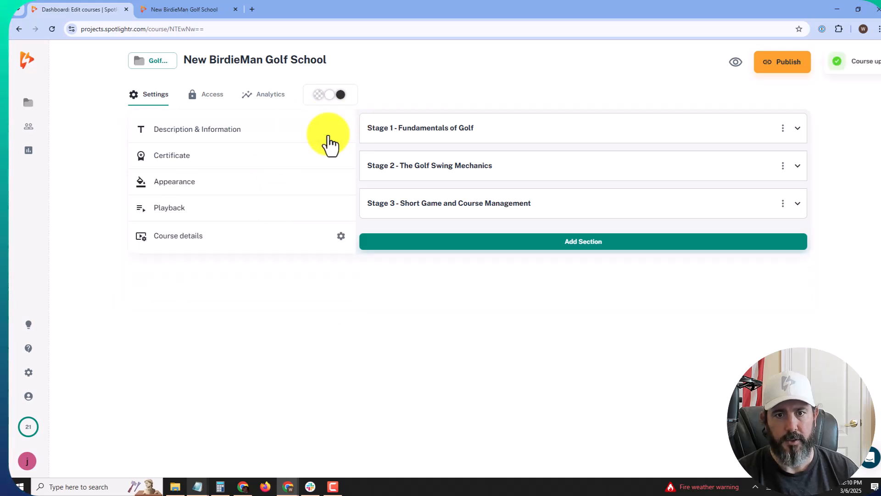
click(215, 9)
click(53, 29)
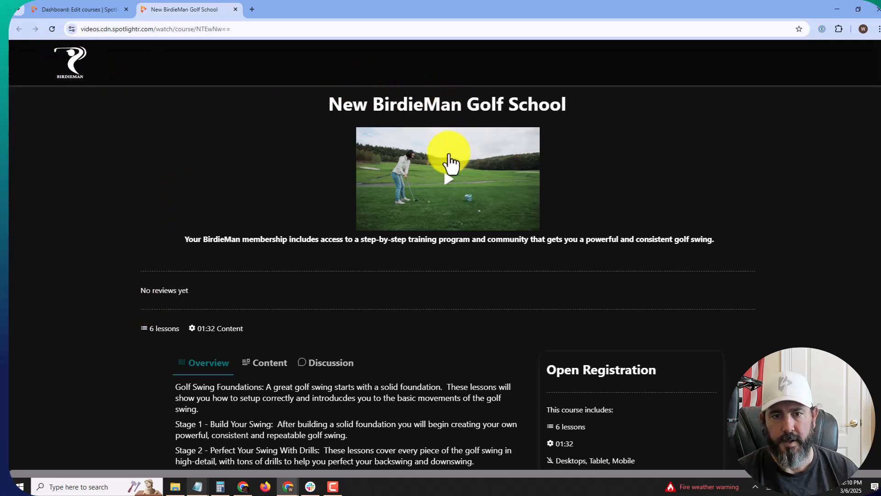
Step: Set Course Header Alignment back to Left, save, and expand the Video display settings
click(99, 17)
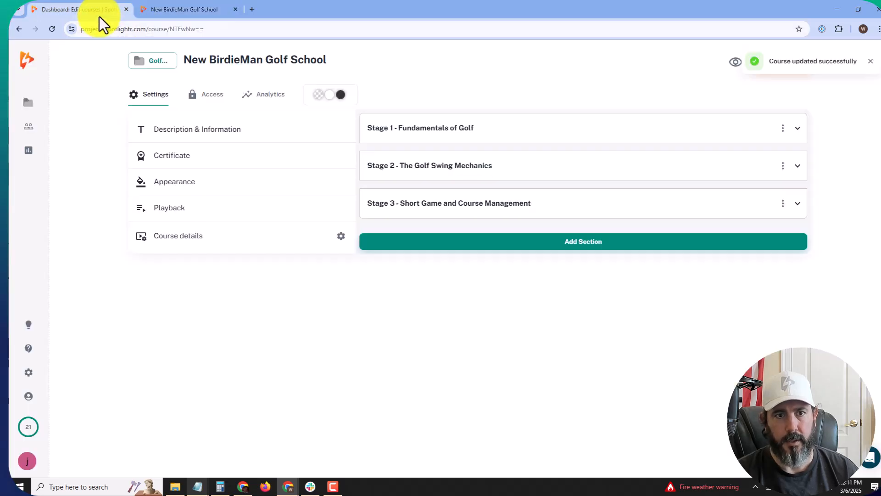
click(203, 183)
click(229, 158)
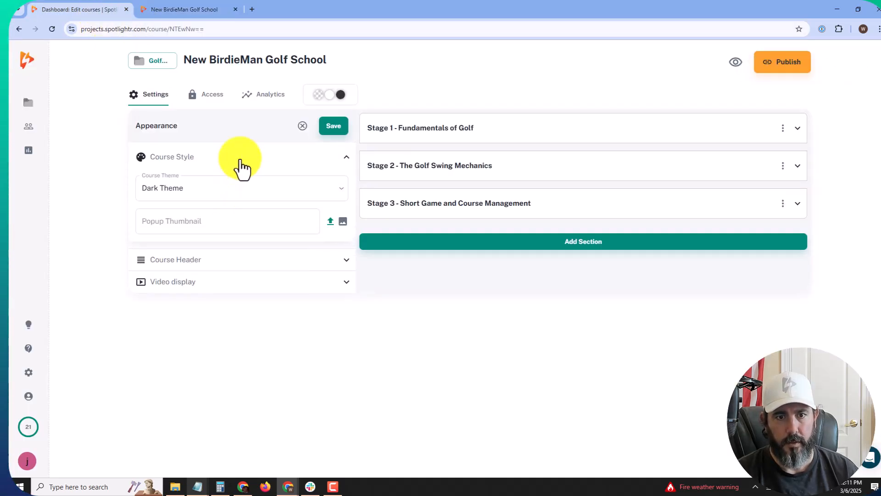
click(239, 165)
click(233, 184)
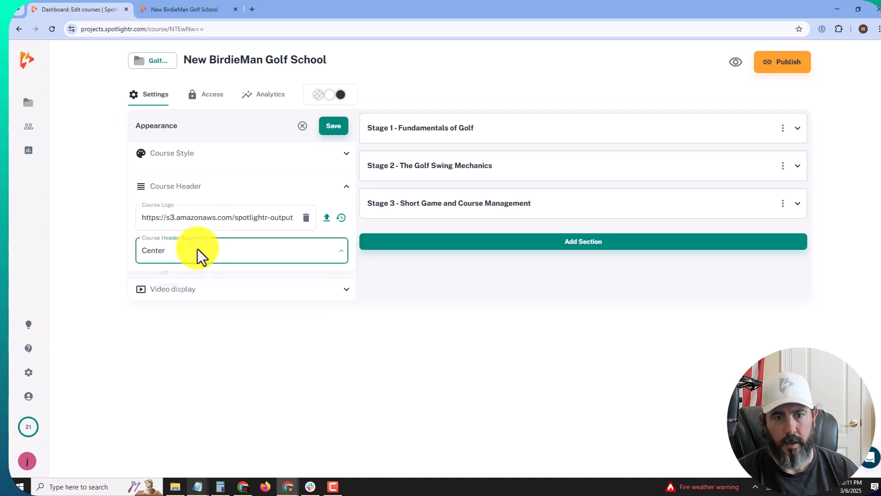
click(200, 253)
click(193, 275)
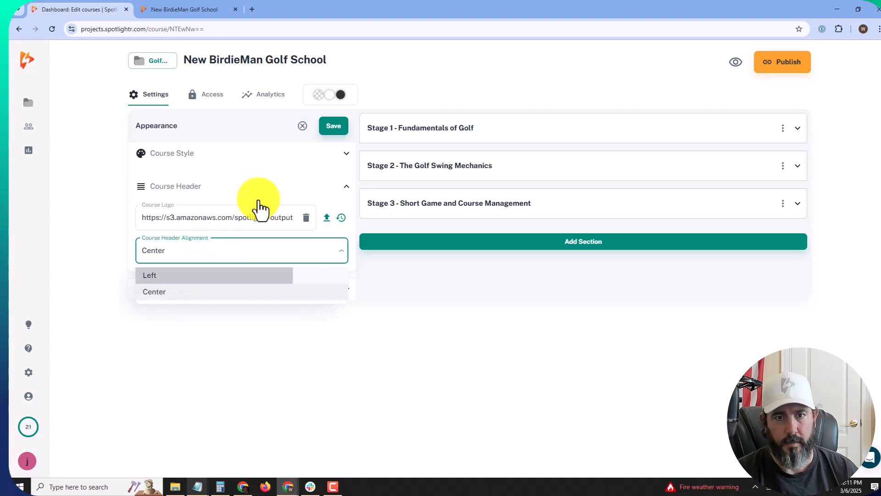
click(328, 133)
click(230, 186)
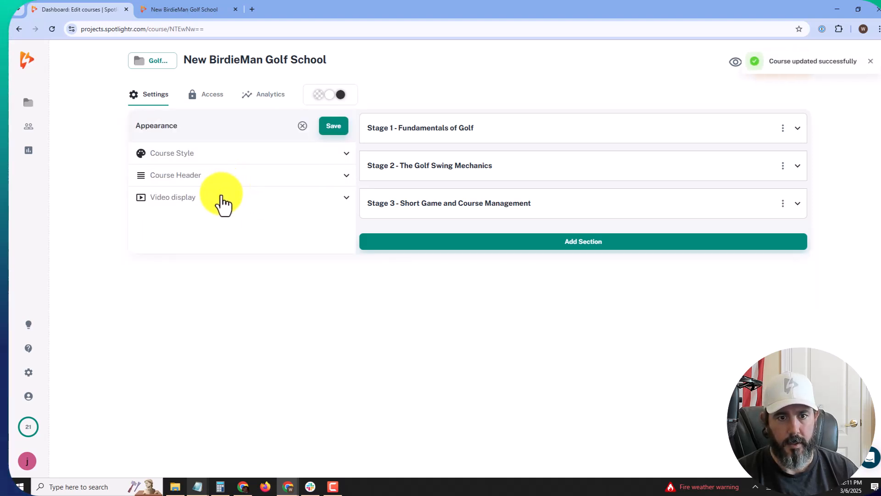
click(221, 202)
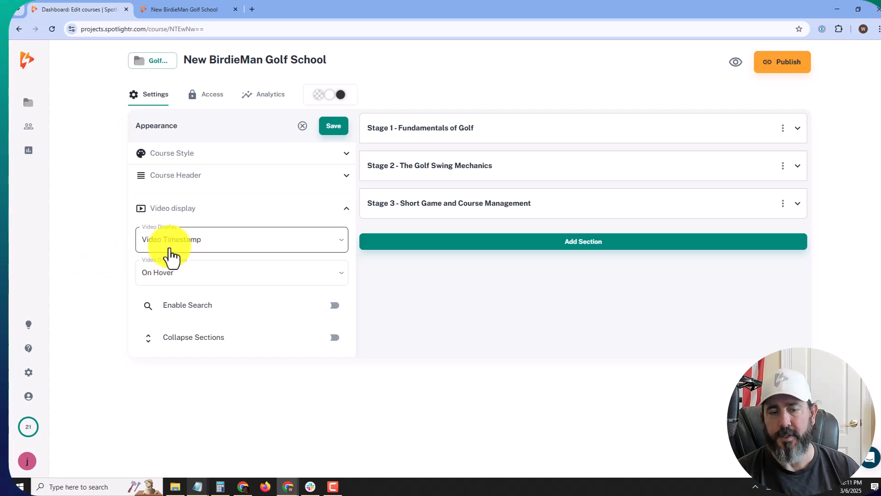
Step: Open the preview's Content tab to see Stages 1–3 with timestamped lesson thumbnails
click(194, 13)
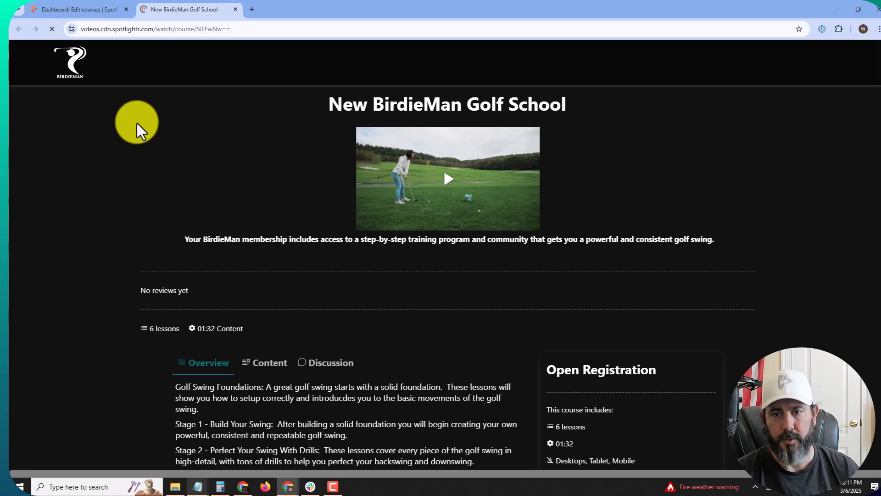
scroll(148, 142, down, 3)
scroll(147, 145, down, 3)
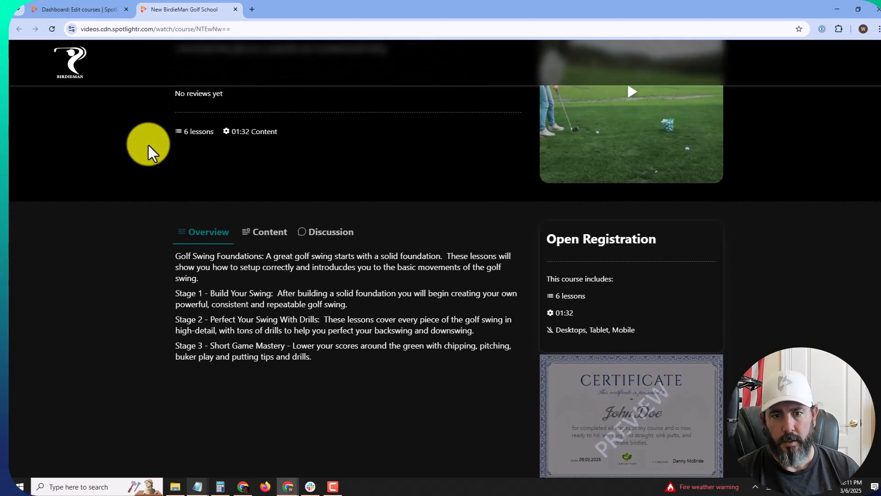
click(274, 153)
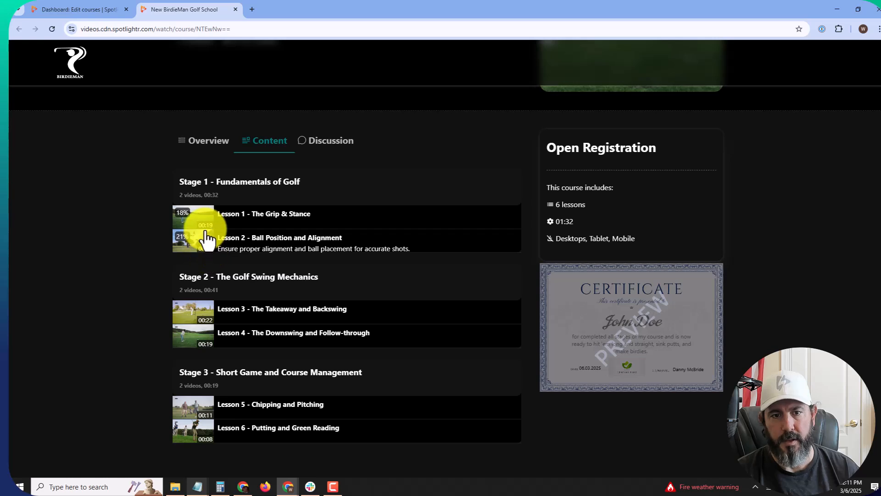
Step: Set Video Display to Play button, save, and check the play icons in the preview's Content tab
click(84, 10)
click(226, 238)
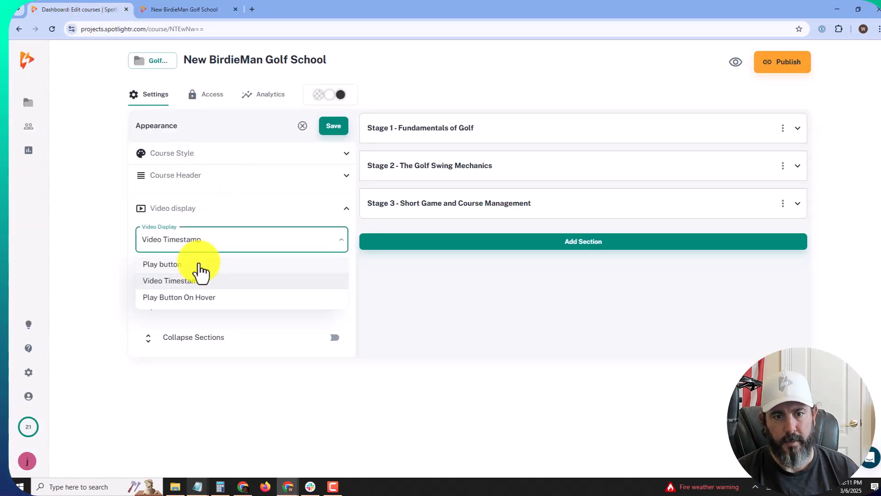
click(197, 265)
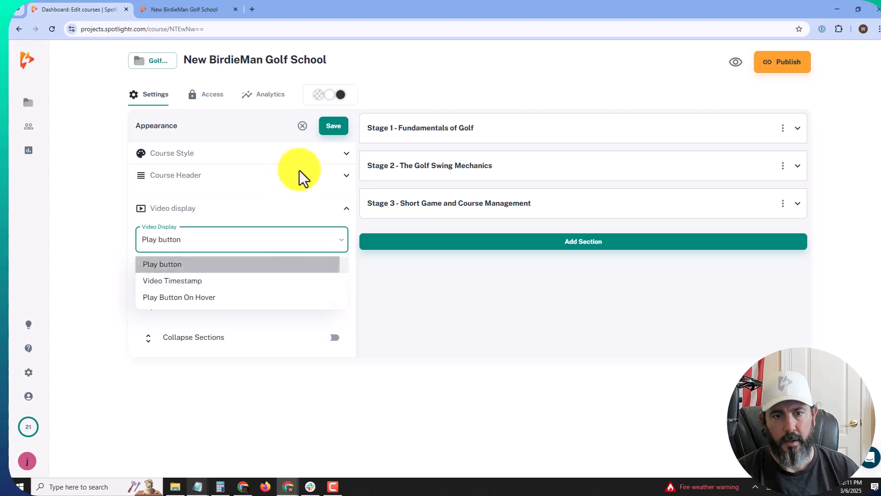
click(333, 127)
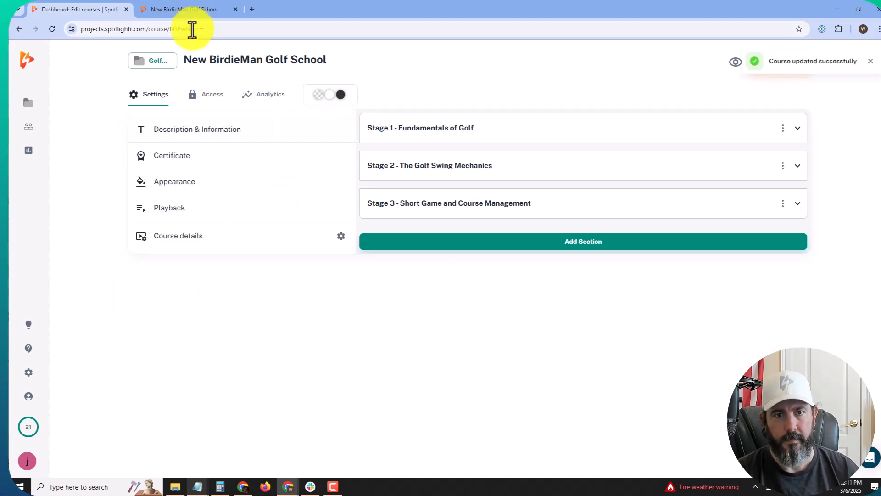
click(192, 11)
click(53, 30)
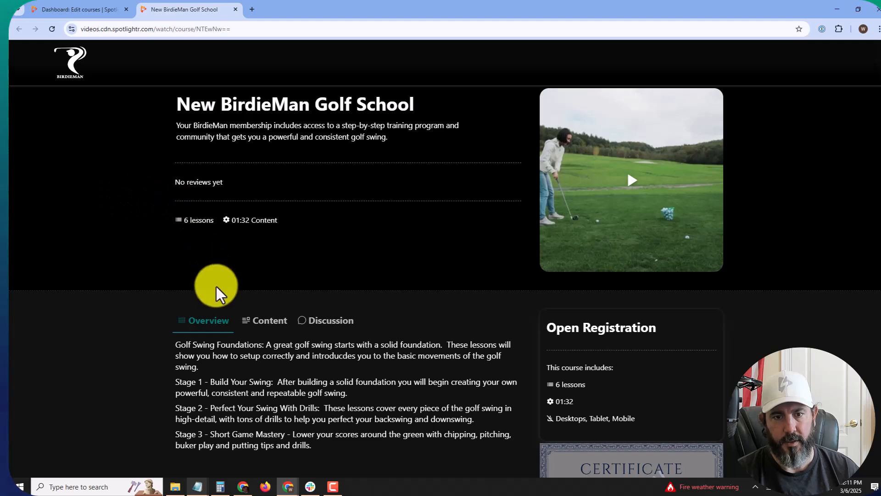
click(264, 320)
scroll(287, 271, down, 3)
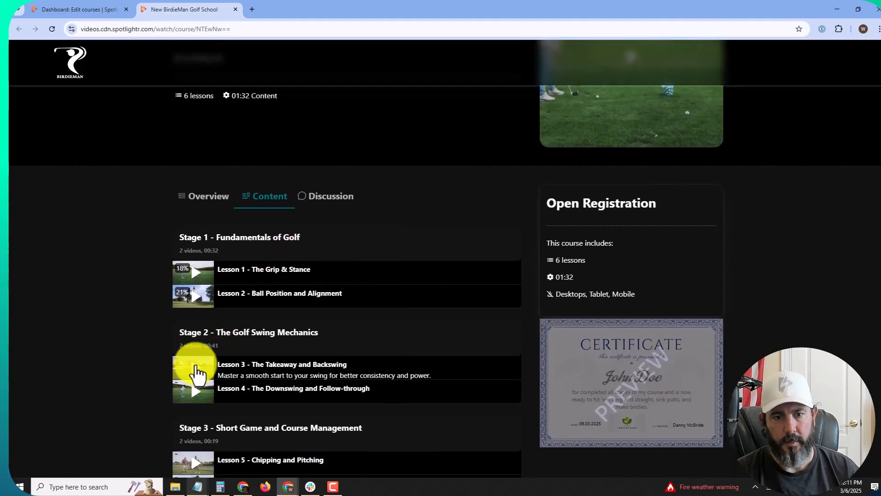
Step: Set Video Display to Video Timestamp and look at the course preview
click(65, 7)
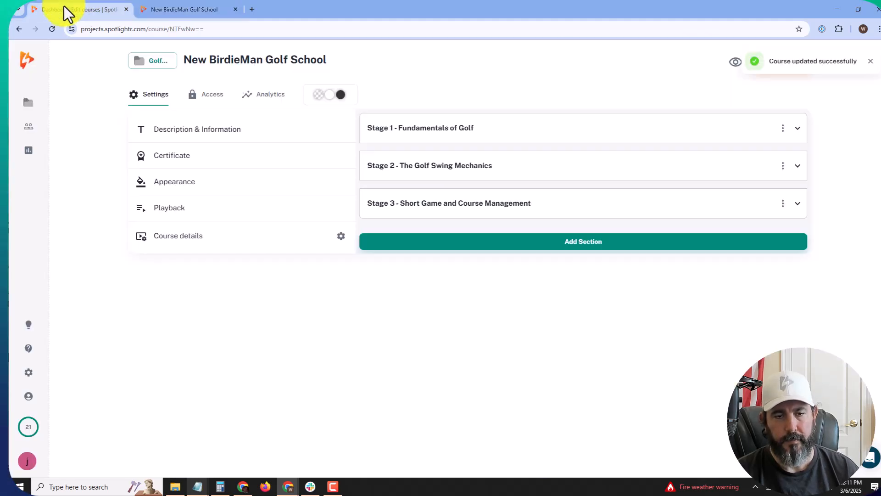
click(193, 183)
click(205, 215)
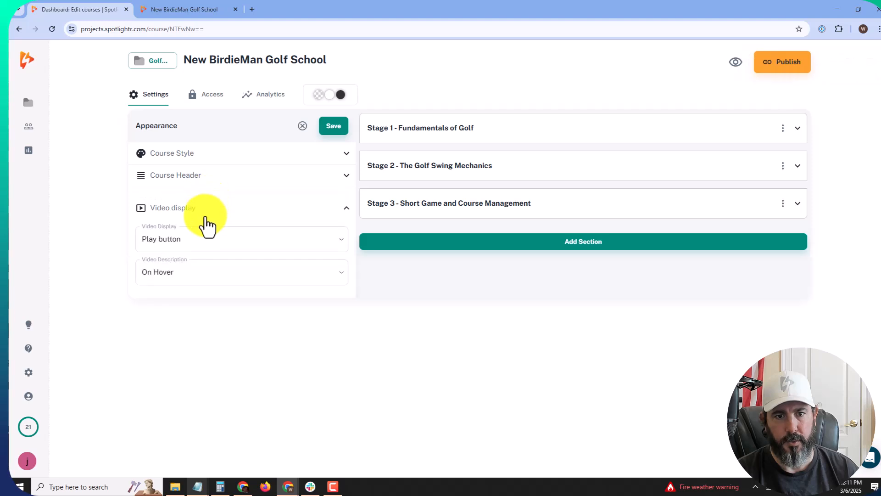
click(205, 242)
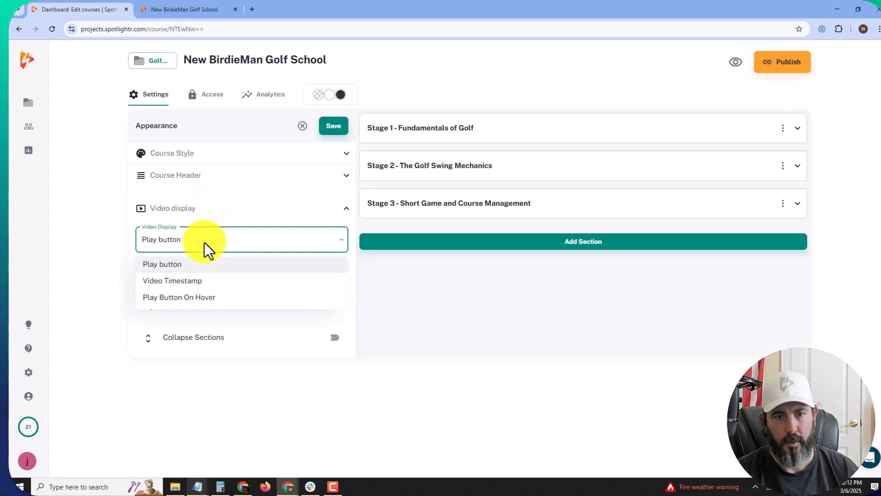
click(195, 282)
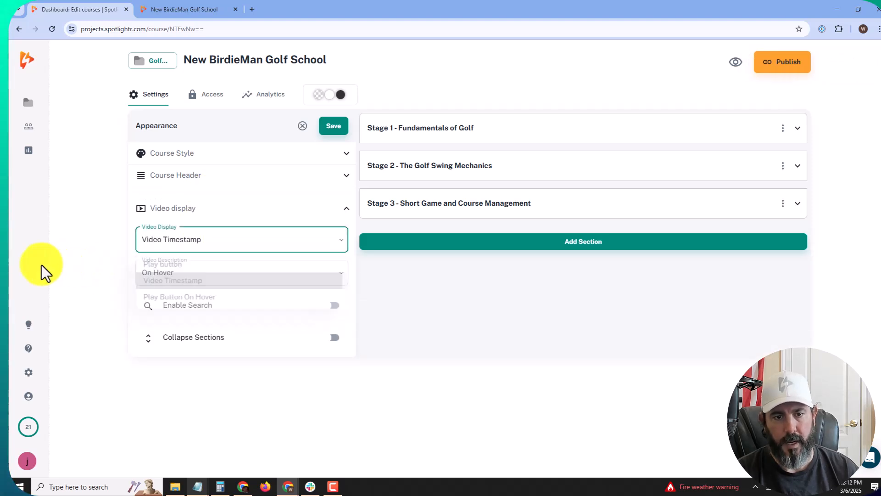
click(208, 8)
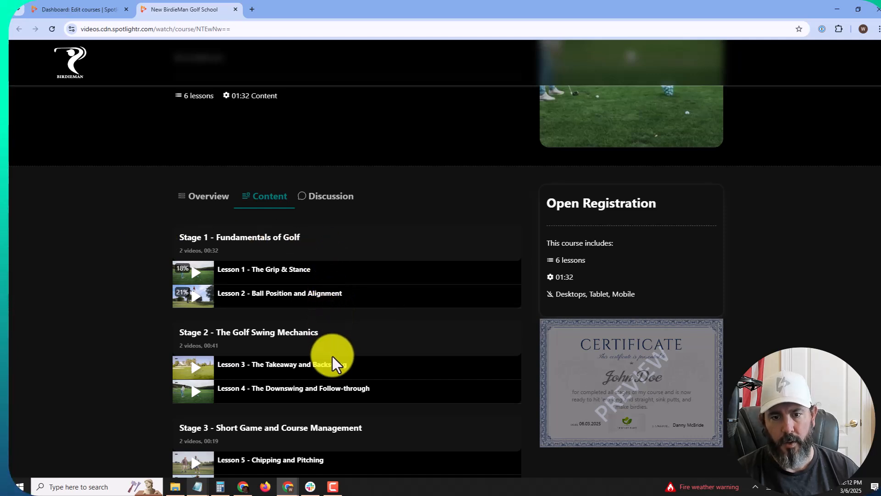
Step: Keep video descriptions On Hover, save the appearance changes, and recheck the preview
click(121, 18)
click(237, 274)
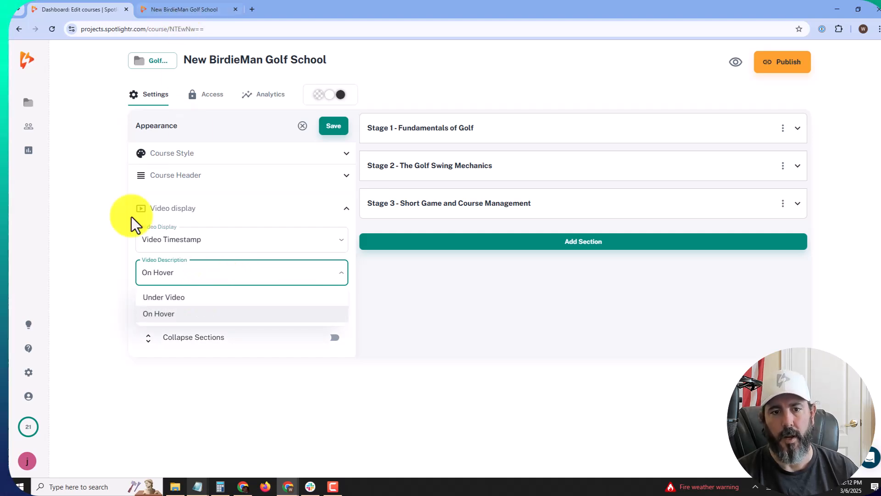
click(178, 277)
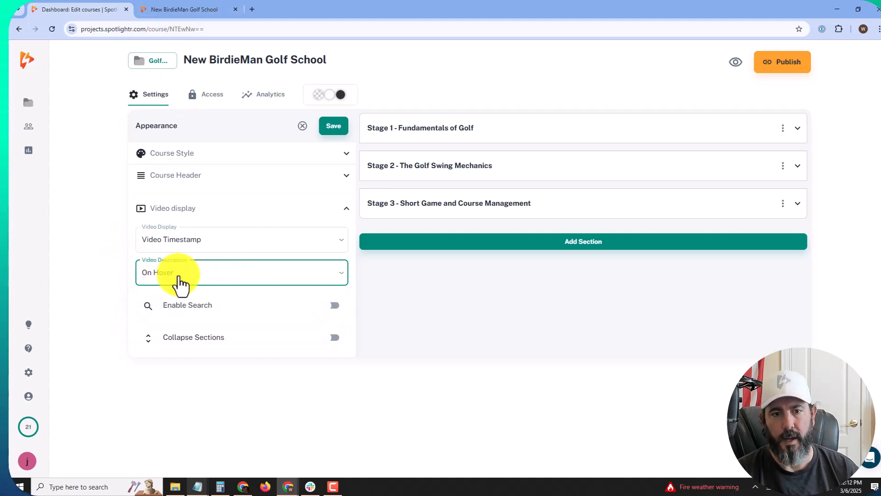
click(91, 253)
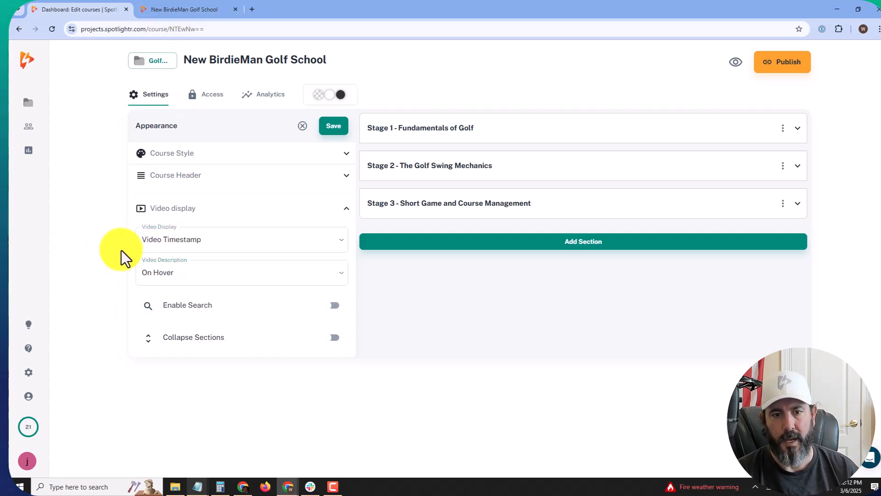
click(331, 135)
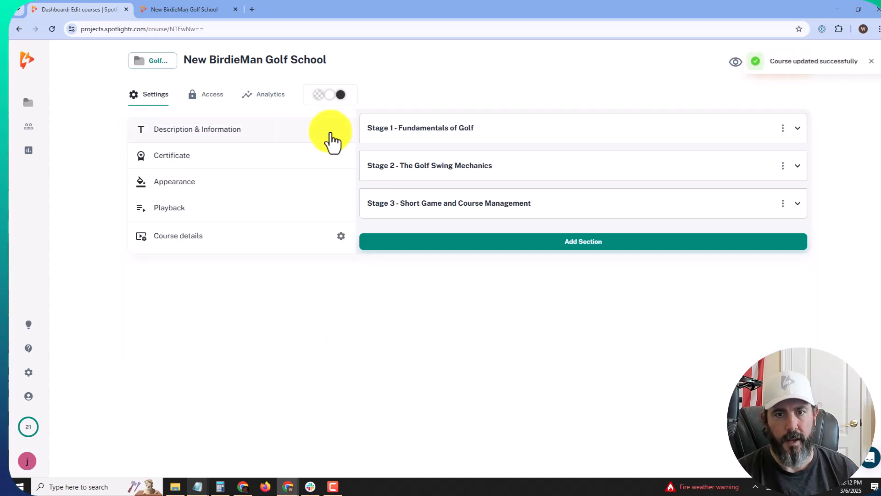
click(198, 183)
click(197, 207)
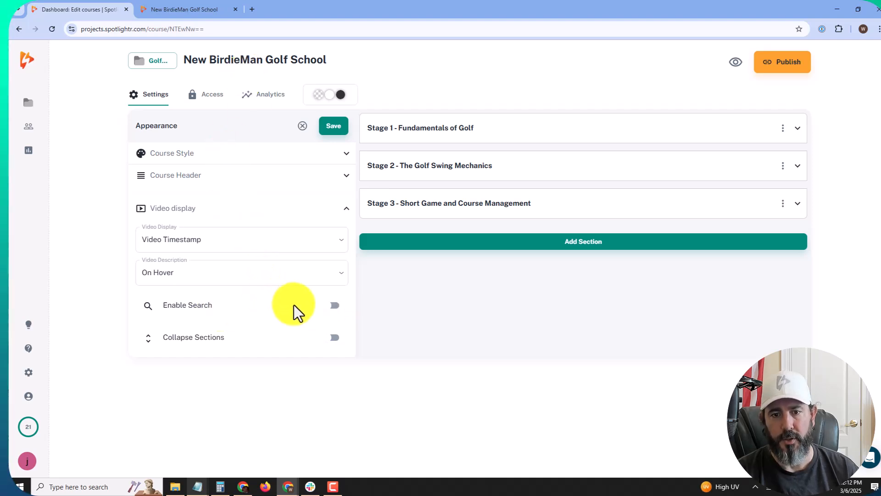
click(186, 6)
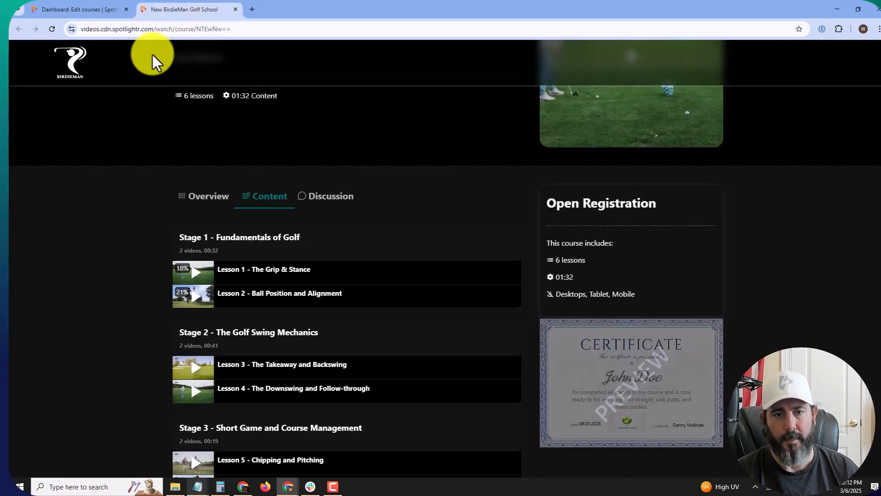
Step: Toggle Collapse Sections on and back off, then save the course
scroll(134, 109, up, 3)
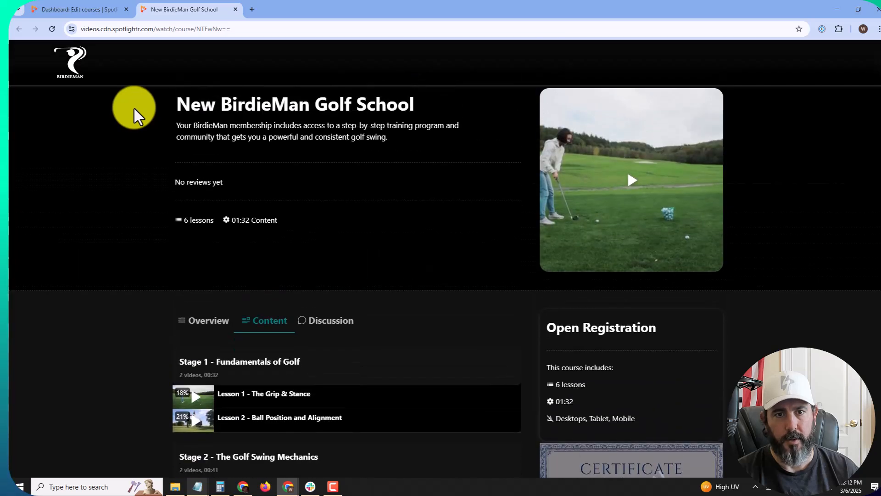
click(70, 9)
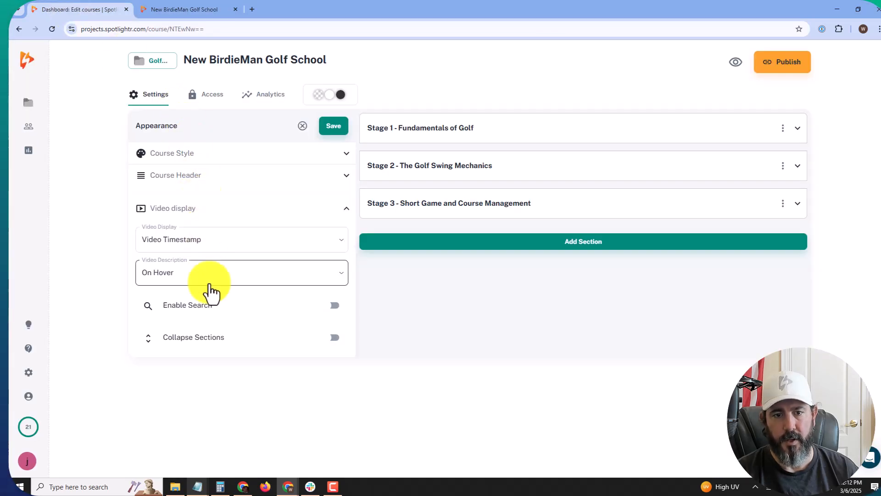
click(334, 340)
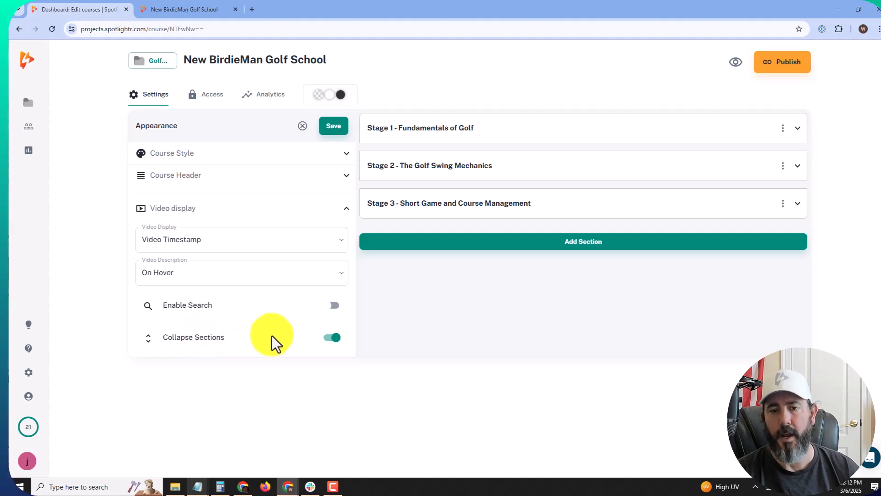
click(326, 344)
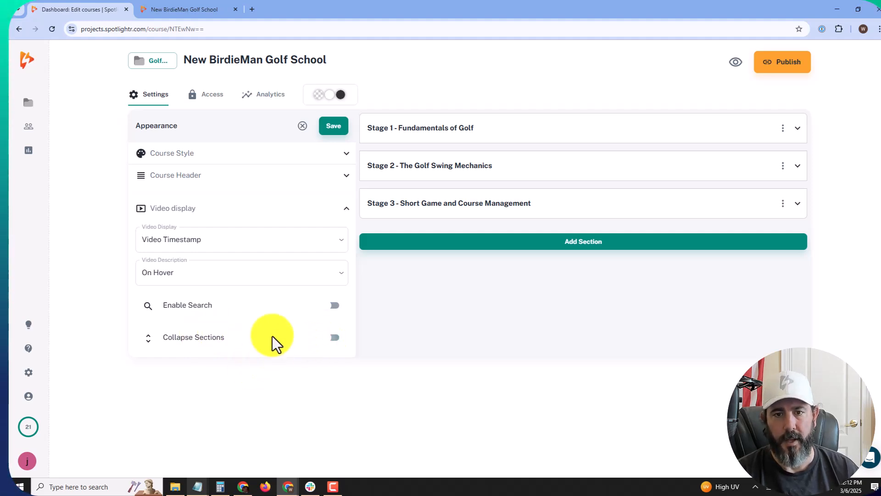
click(334, 127)
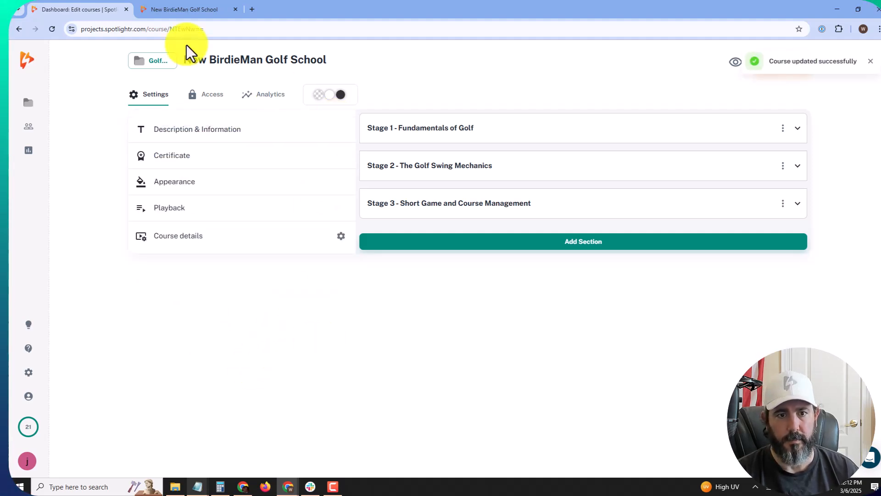
click(187, 11)
click(52, 29)
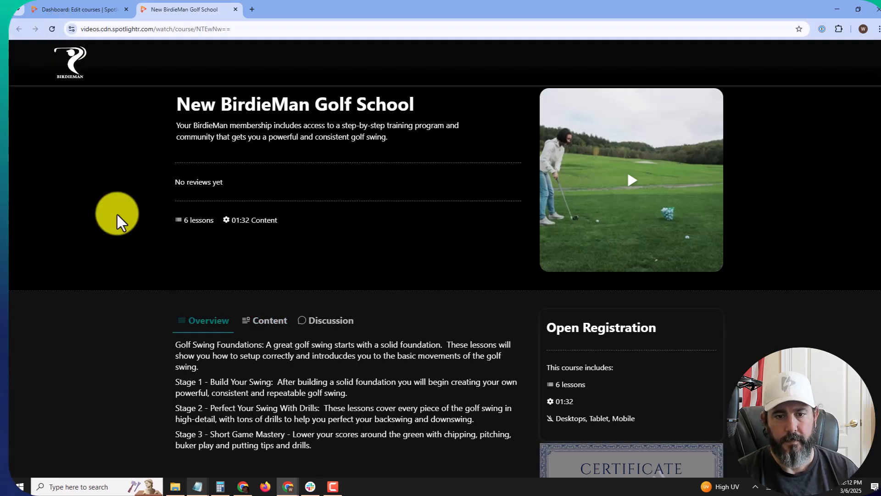
scroll(118, 221, down, 2)
click(264, 251)
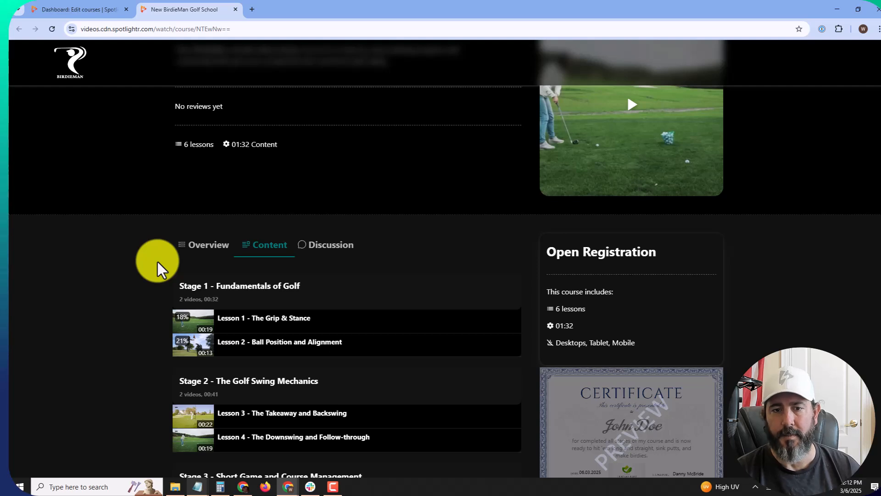
scroll(158, 267, down, 2)
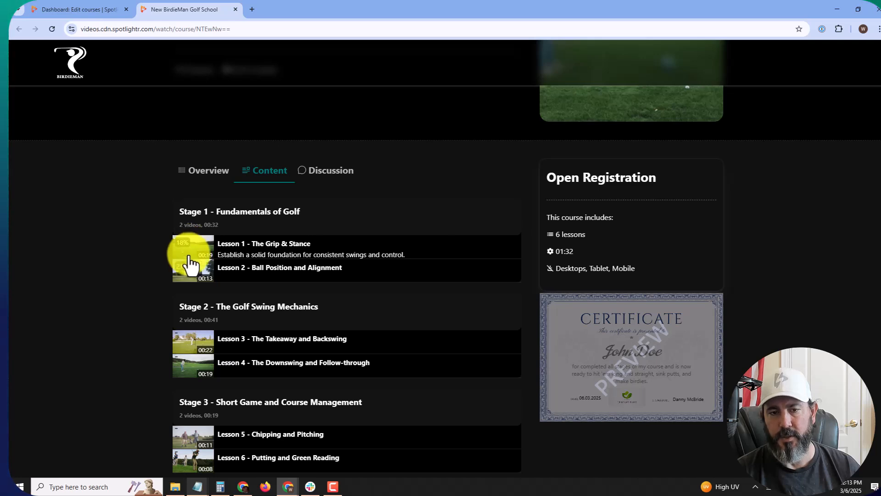
click(312, 354)
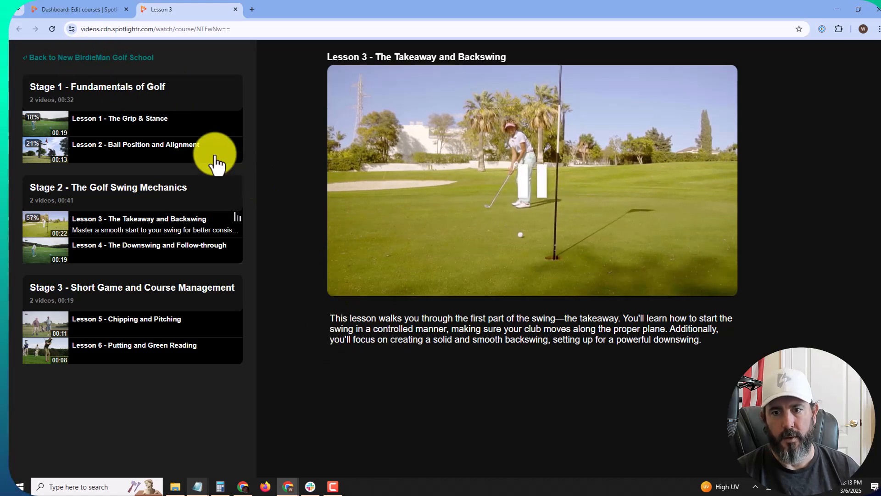
click(59, 59)
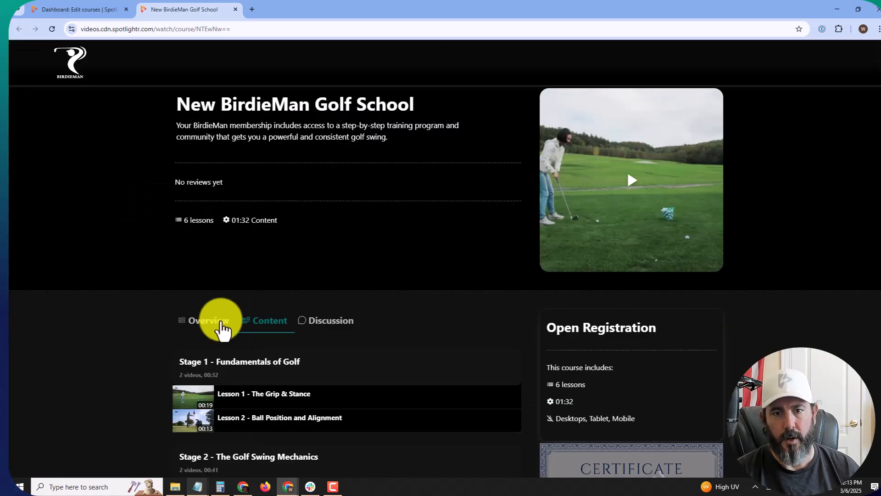
scroll(206, 291, down, 4)
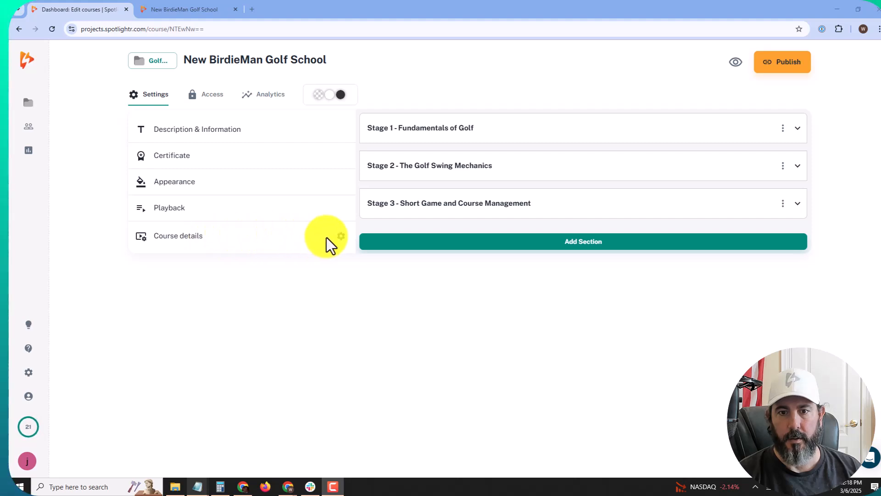
Step: Enter the teacher's name, Language English and Skills 'Driving, Iron, Short Game' in Course details
click(342, 237)
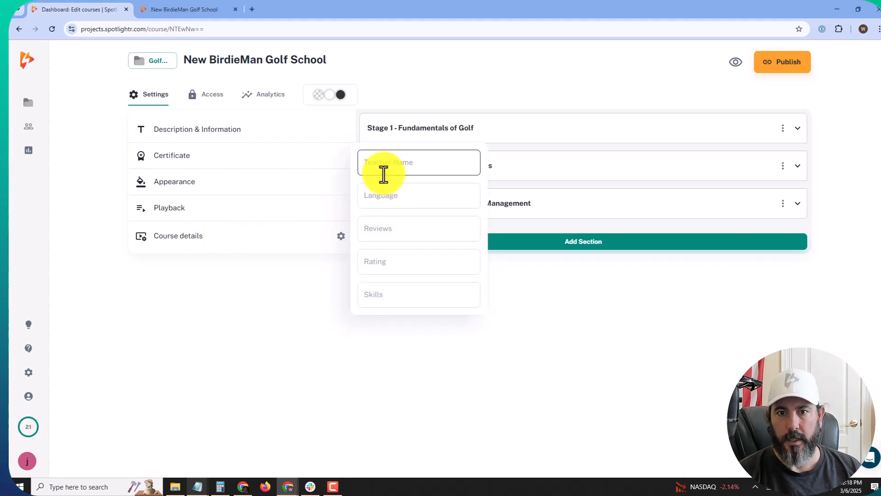
click(390, 161)
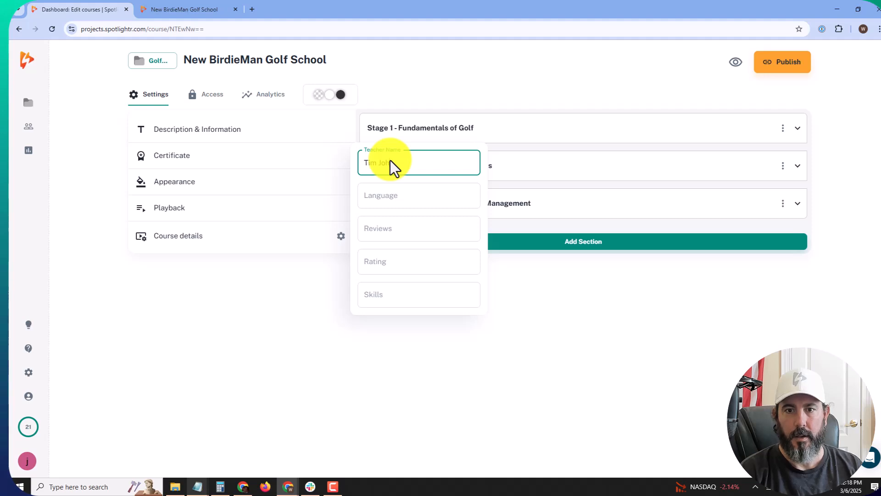
click(396, 188)
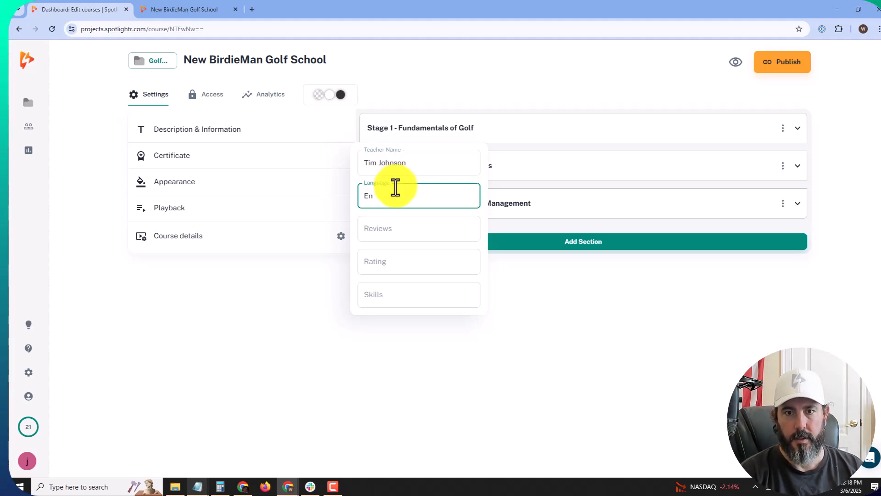
text(English)
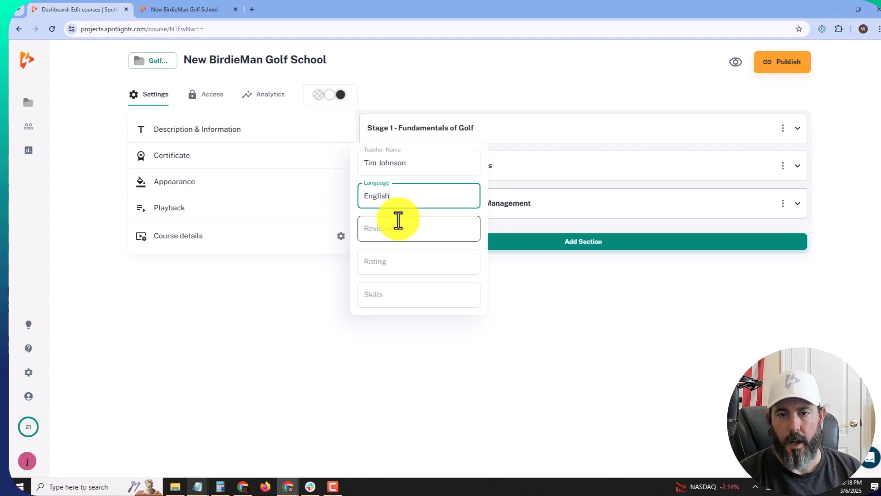
click(388, 299)
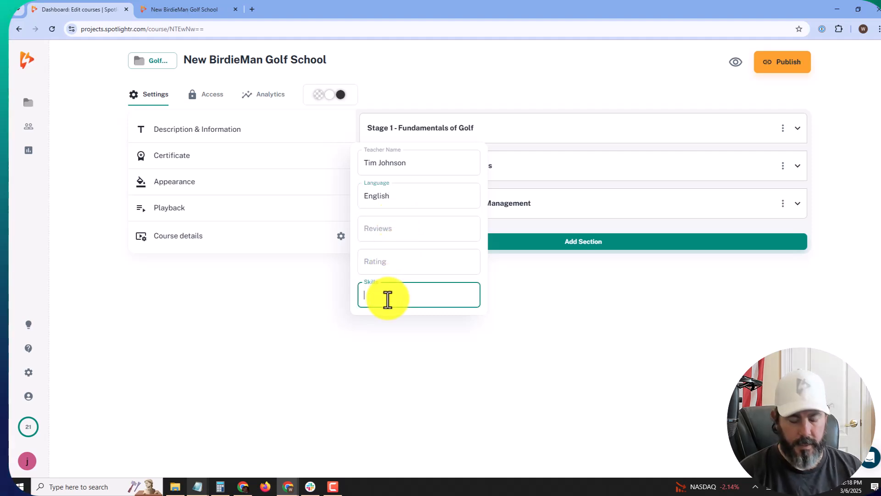
text(Driving)
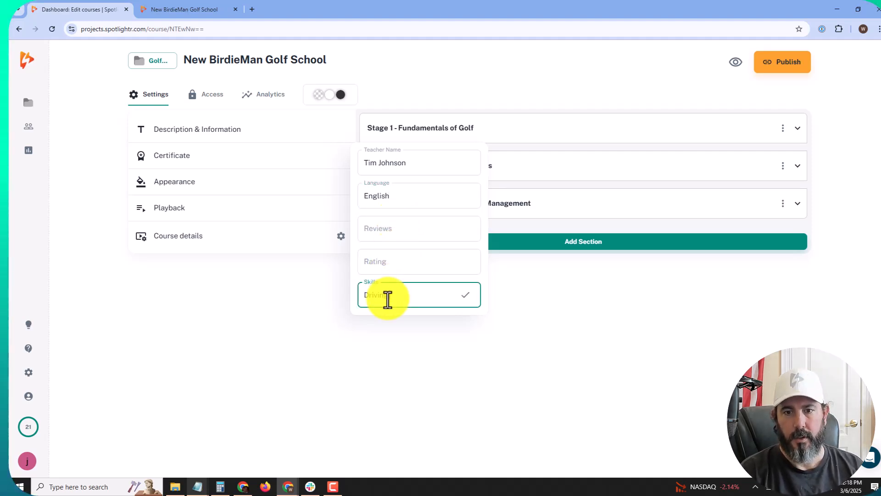
text( Iron)
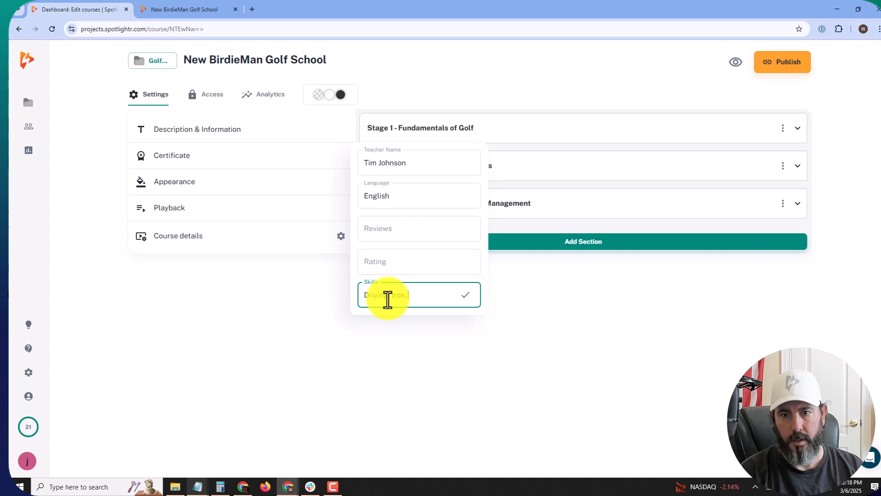
text(, Shot)
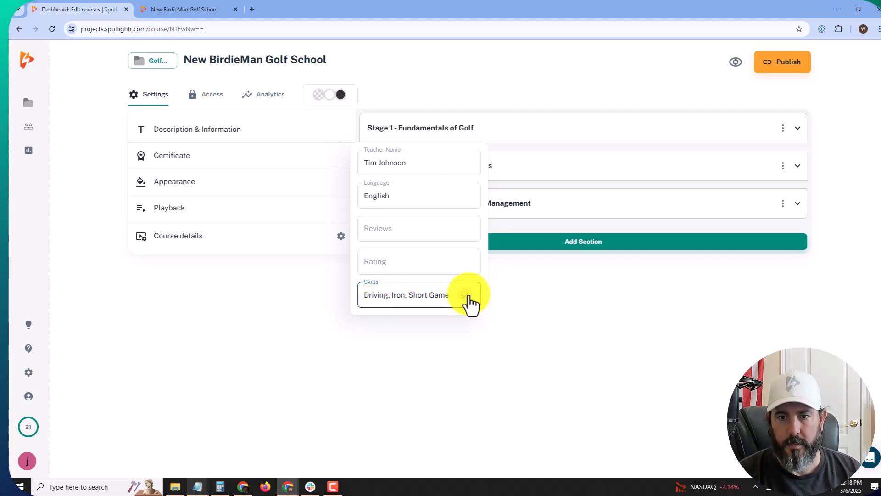
click(467, 296)
click(279, 312)
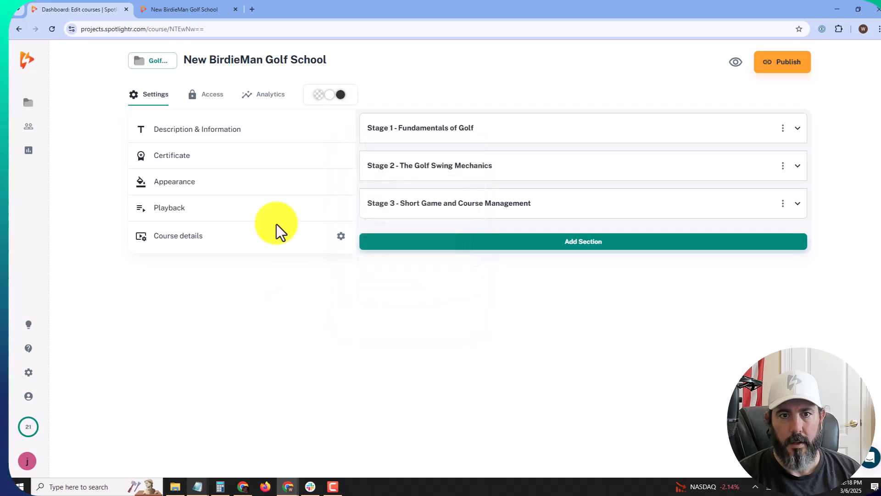
click(193, 9)
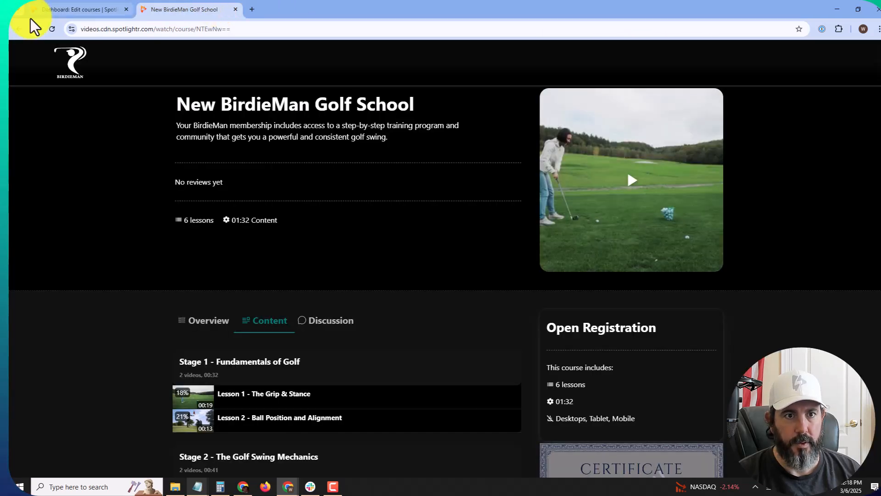
click(52, 29)
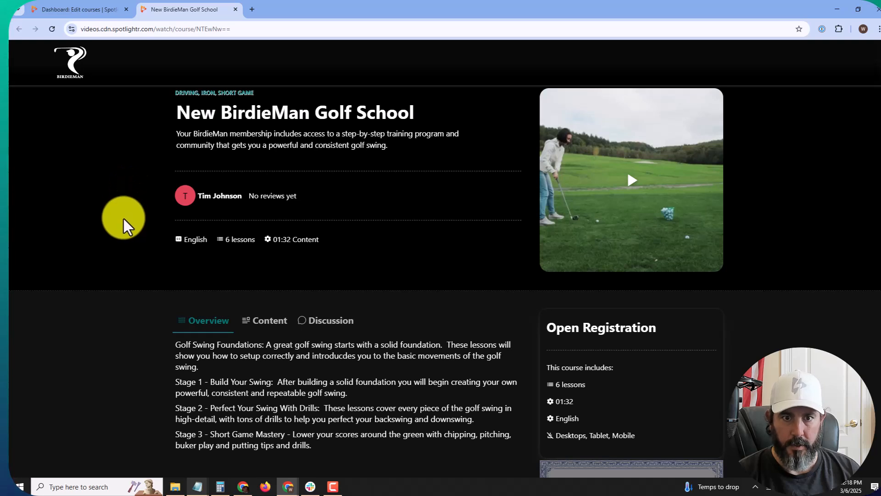
click(184, 196)
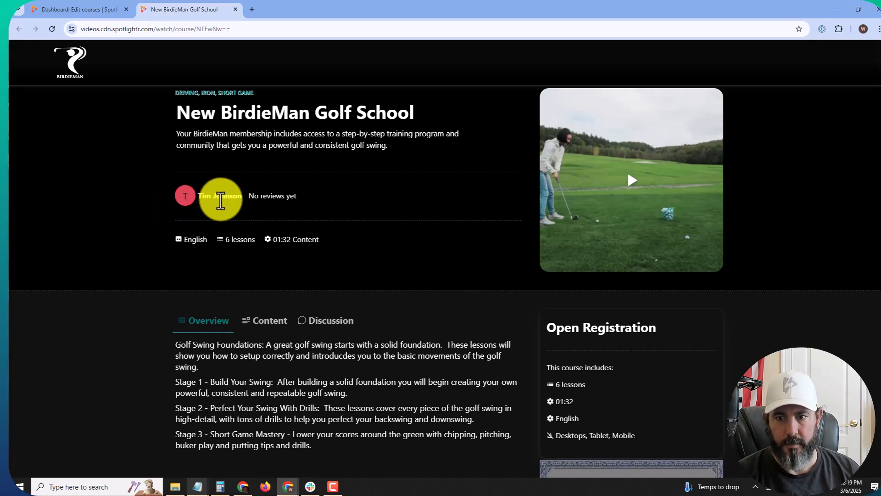
scroll(230, 212, down, 1)
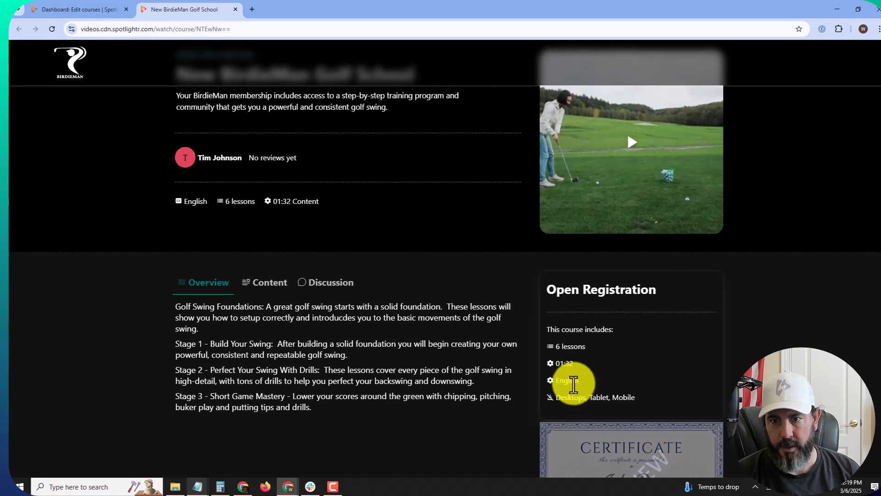
click(264, 282)
scroll(265, 291, up, 1)
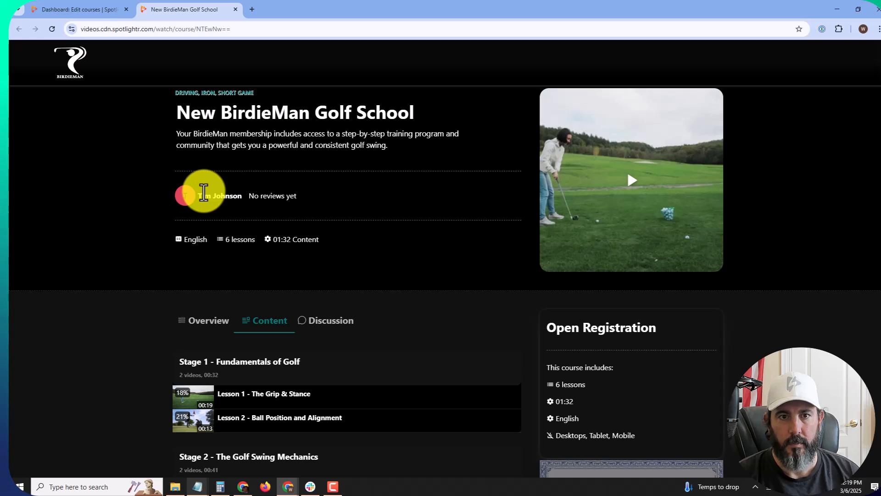
click(92, 10)
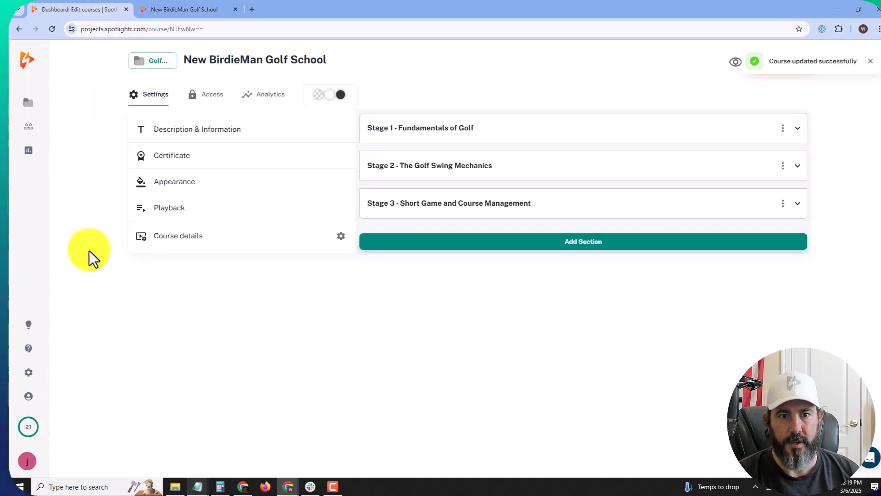